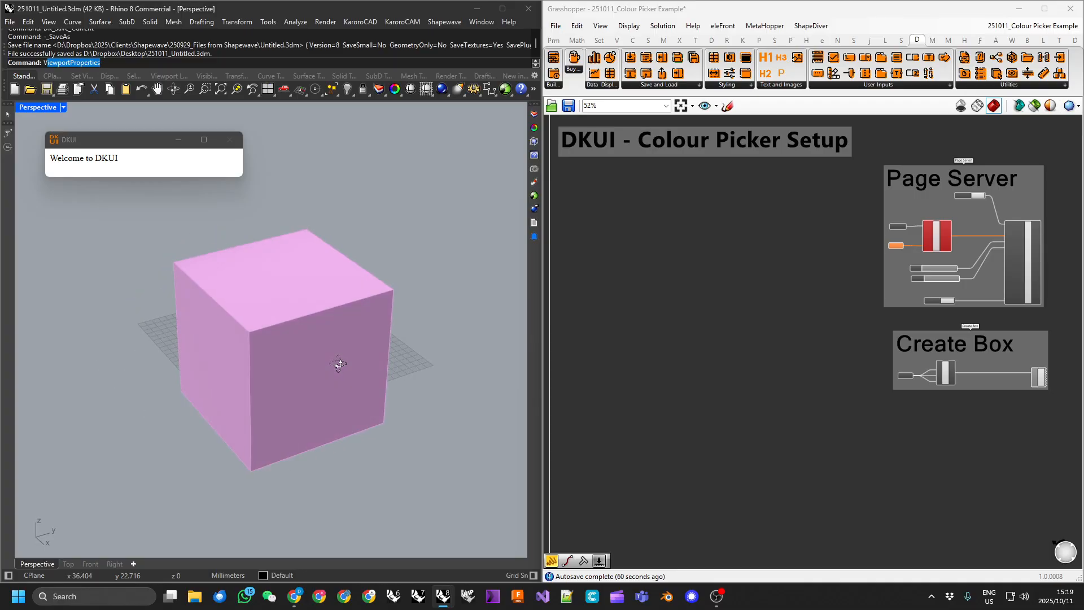
pyautogui.moveTo(249, 363); pyautogui.dragTo(226, 351, button='right')
pyautogui.scroll(5, 294, 359)
pyautogui.scroll(2, 295, 362)
pyautogui.scroll(-2, 356, 333)
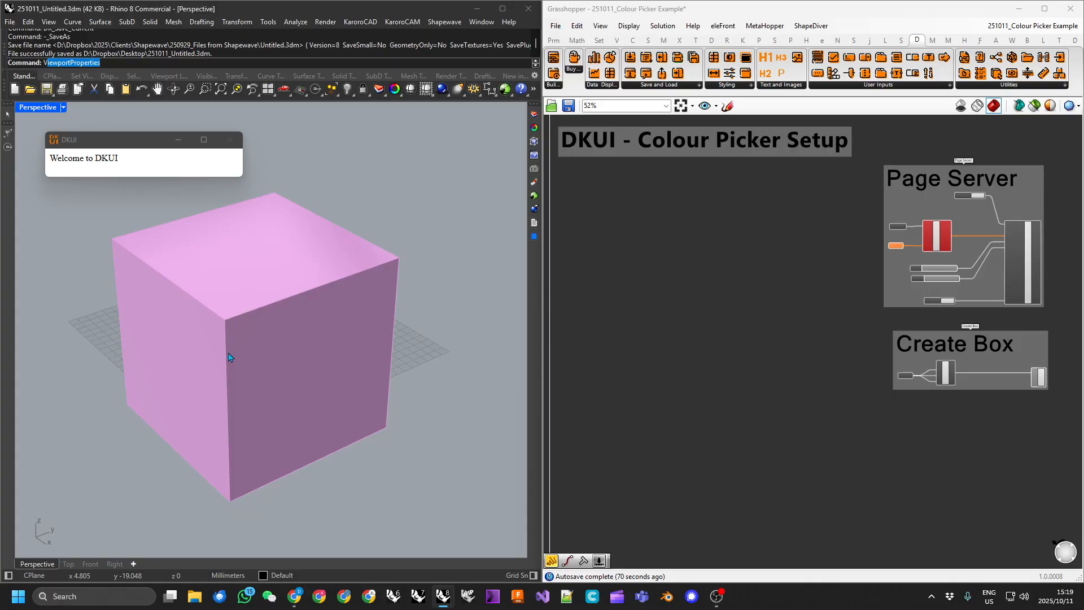
pyautogui.moveTo(228, 357)
pyautogui.mouseDown(button='right')
pyautogui.moveTo(387, 350)
pyautogui.moveTo(387, 382)
pyautogui.moveTo(409, 300)
pyautogui.moveTo(440, 307)
pyautogui.moveTo(379, 336)
pyautogui.moveTo(219, 360)
pyautogui.mouseUp(button='right')
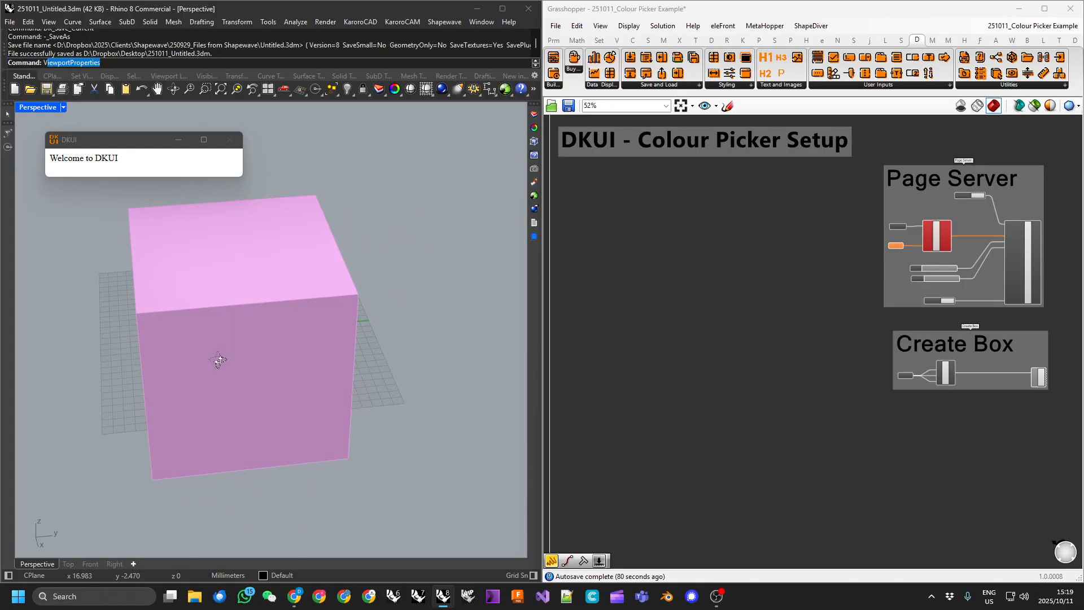
# Add a DK Colour Picker component to the empty canvas area beneath the setup title
pyautogui.doubleClick(654, 248)
pyautogui.write('dk')
pyautogui.press('BackSpace')
pyautogui.write('k')
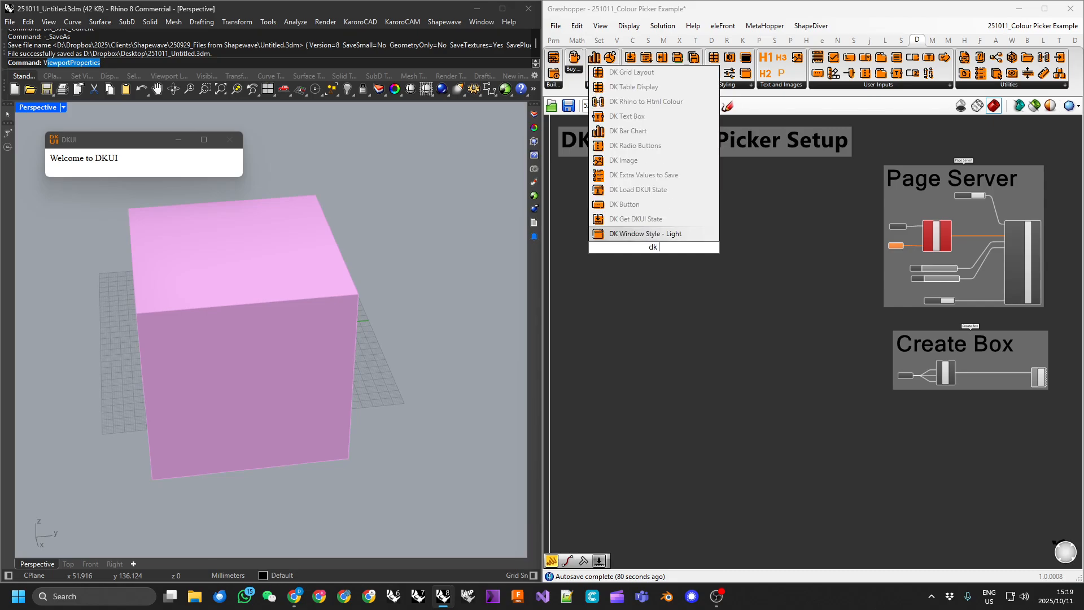
pyautogui.write(' col')
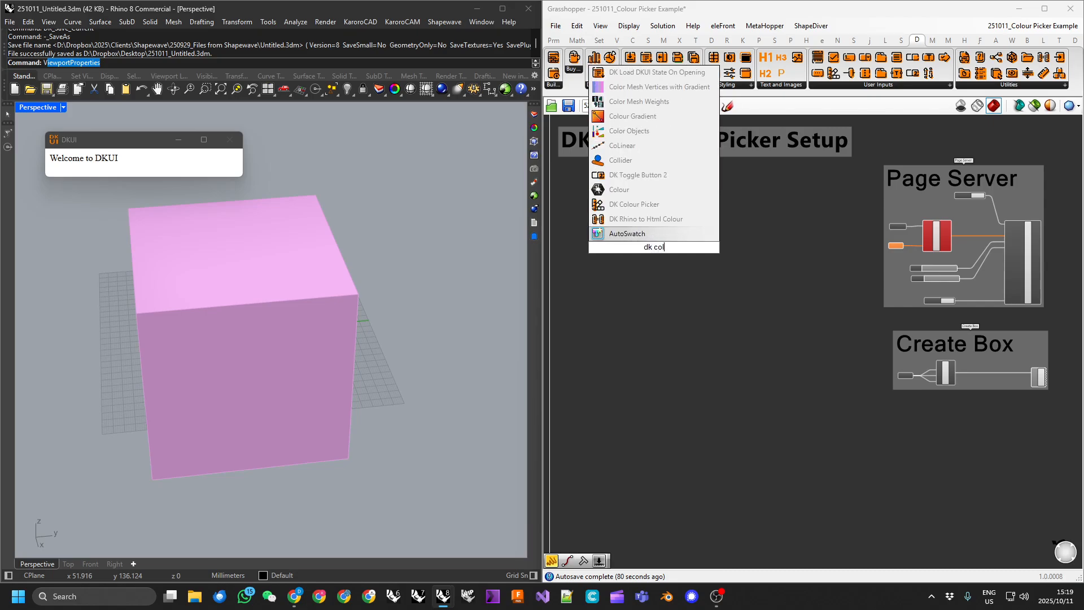
pyautogui.press('Up')
pyautogui.press('Up')
pyautogui.press('Return')
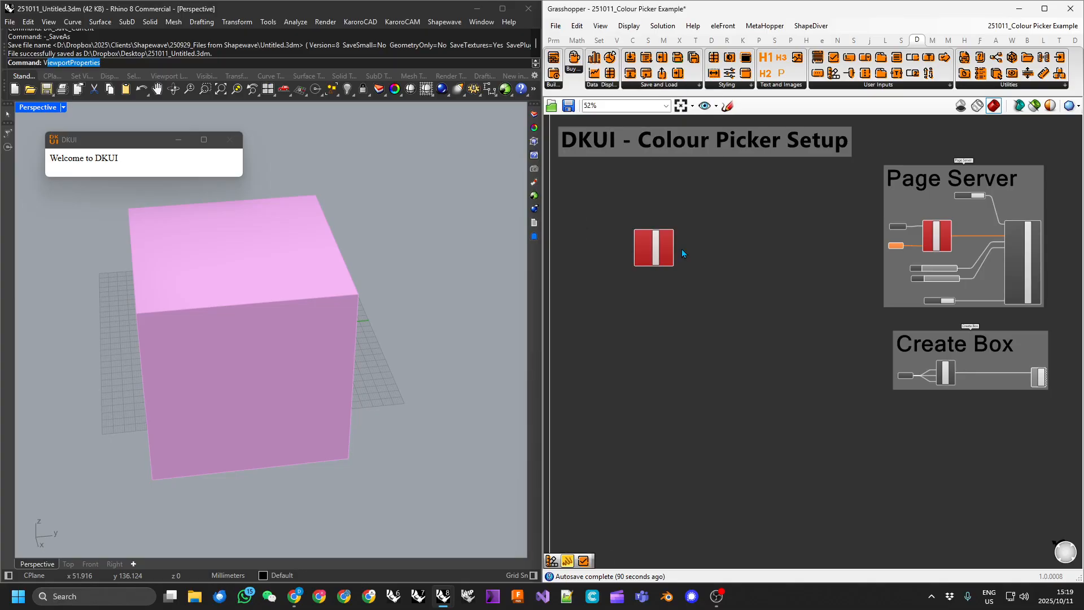
# Examine the box in the Rhino viewport, the Create Box group's preview component and the new Colour Picker
pyautogui.scroll(3, 674, 270)
pyautogui.scroll(-3, 674, 270)
pyautogui.moveTo(222, 363); pyautogui.dragTo(136, 373, button='right')
pyautogui.scroll(5, 915, 345)
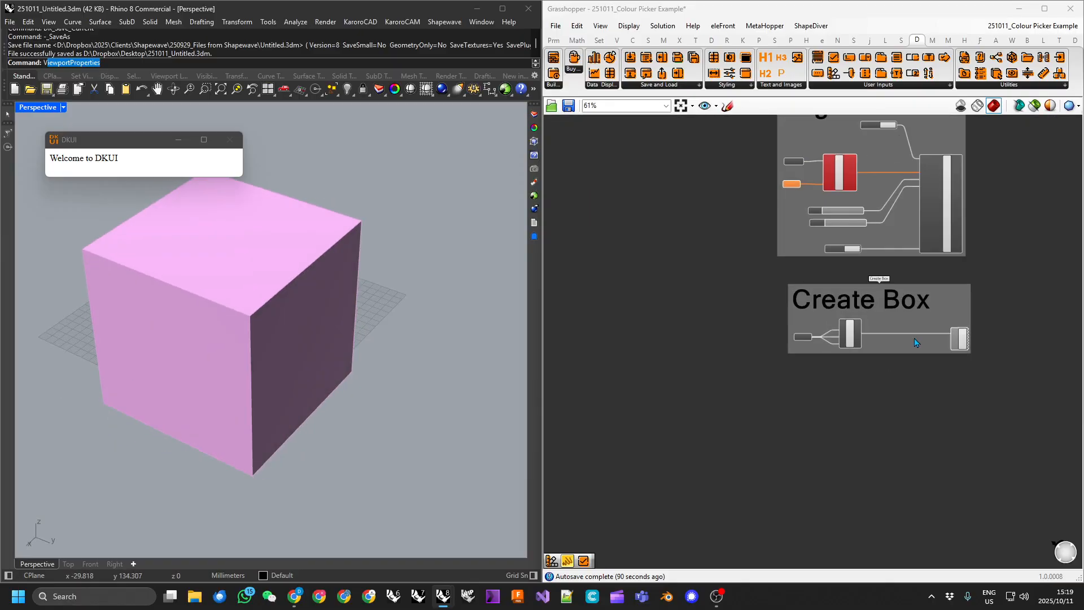
pyautogui.scroll(-1, 970, 311)
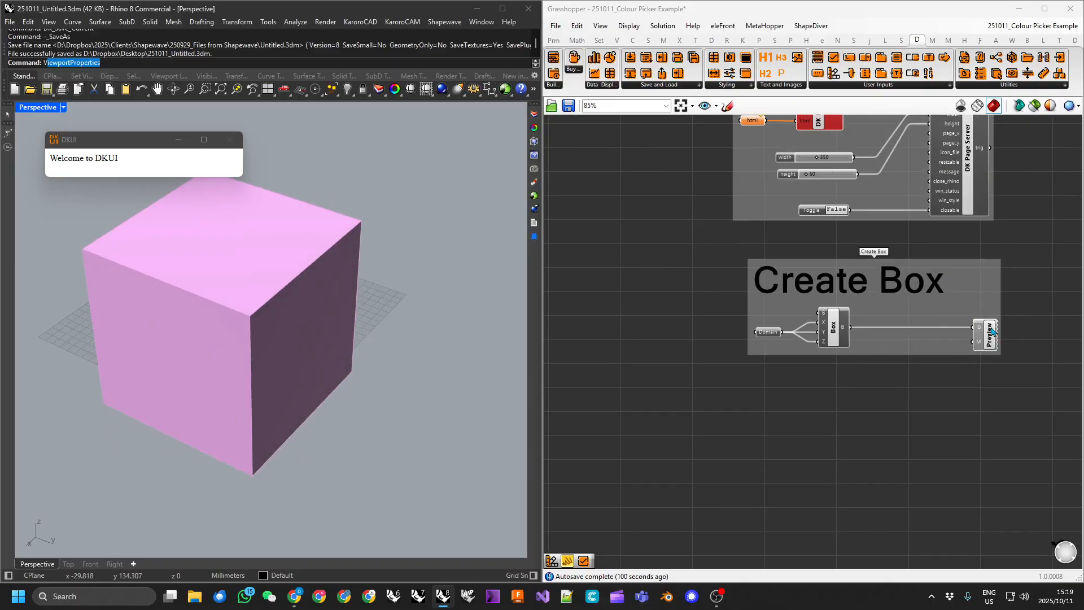
pyautogui.scroll(-8, 353, 366)
pyautogui.moveTo(305, 351); pyautogui.dragTo(357, 325, button='right')
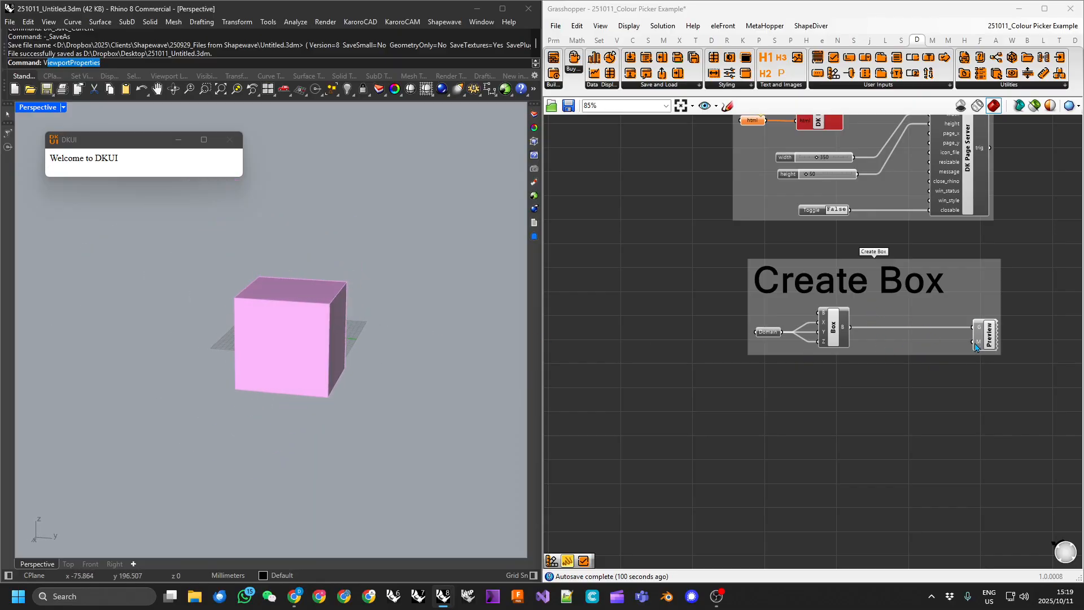
pyautogui.scroll(-5, 977, 345)
pyautogui.moveTo(649, 315); pyautogui.dragTo(776, 332, button='right')
pyautogui.scroll(5, 717, 250)
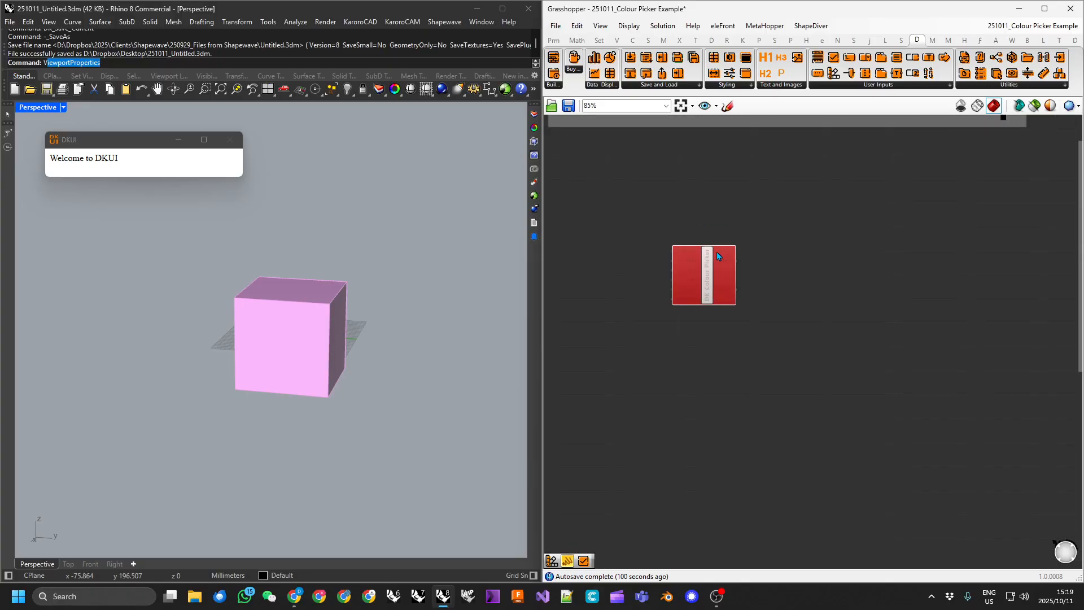
# Move the DK Colour Picker component closer to the Page Server group, leaving space for its inputs
pyautogui.scroll(-3, 684, 275)
pyautogui.moveTo(689, 293); pyautogui.dragTo(713, 284, button='right')
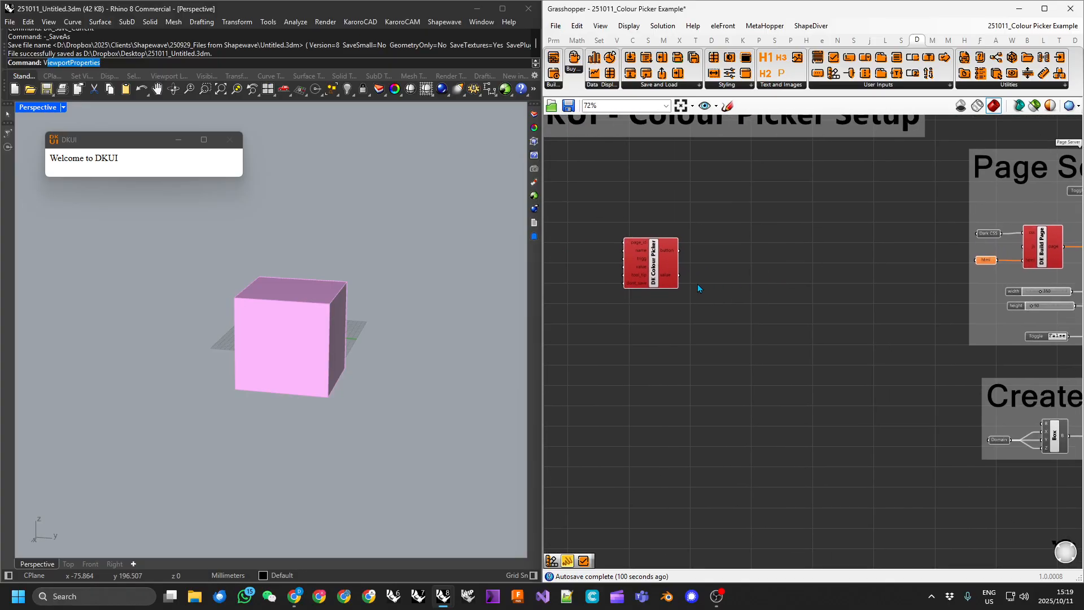
pyautogui.moveTo(653, 267); pyautogui.dragTo(705, 259)
pyautogui.moveTo(690, 281); pyautogui.dragTo(720, 268, button='right')
pyautogui.scroll(3, 722, 269)
pyautogui.moveTo(817, 290); pyautogui.dragTo(889, 293, button='right')
pyautogui.moveTo(728, 245); pyautogui.dragTo(796, 266, button='right')
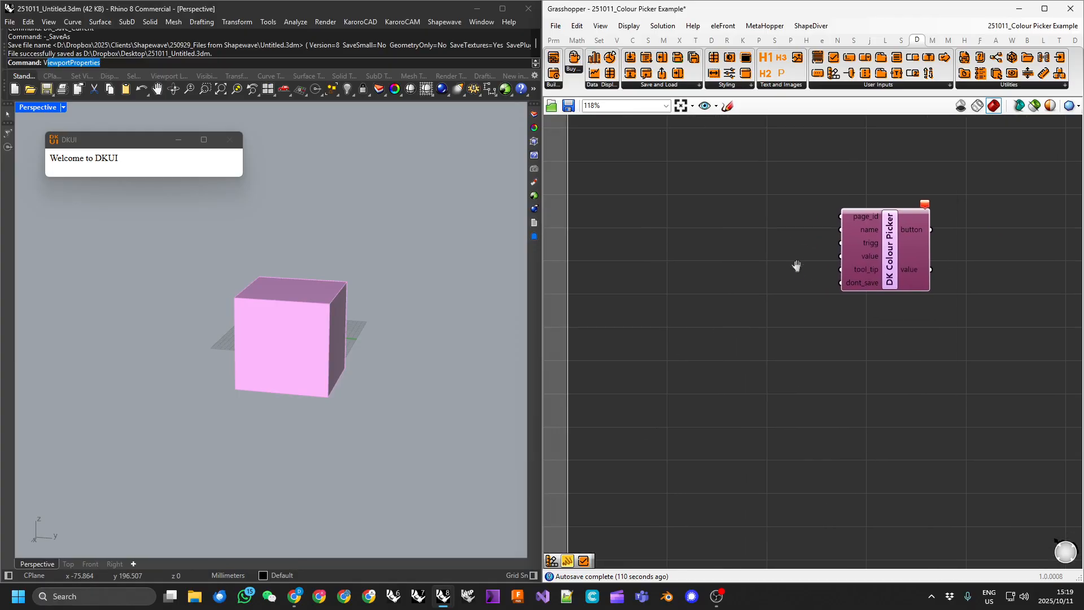
# Add a compact panel containing "Custom Colour" and connect it to the Colour Picker's name input
pyautogui.doubleClick(646, 197)
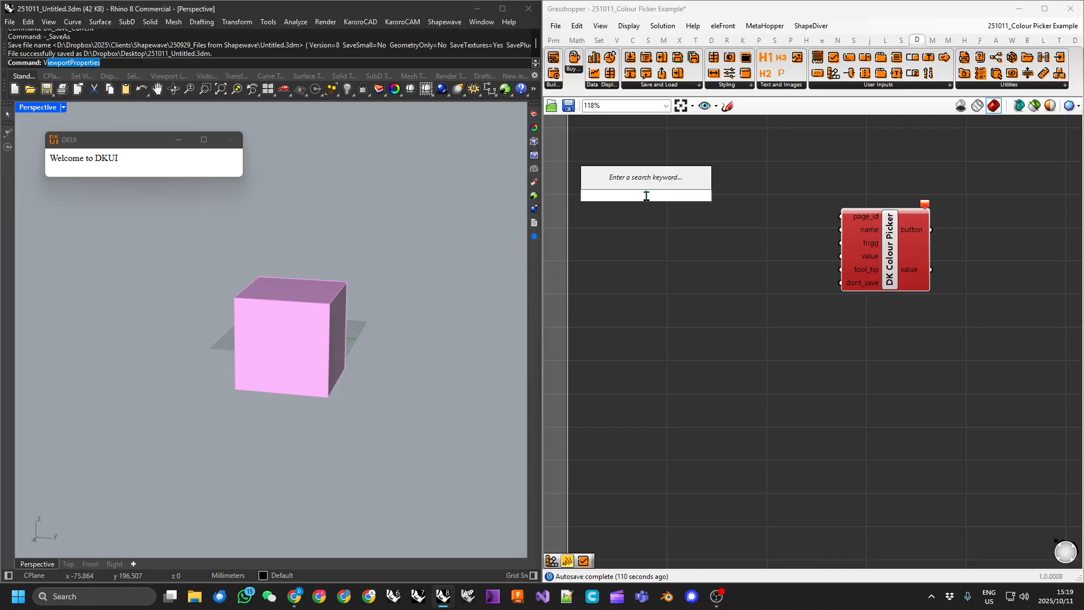
pyautogui.write('panel')
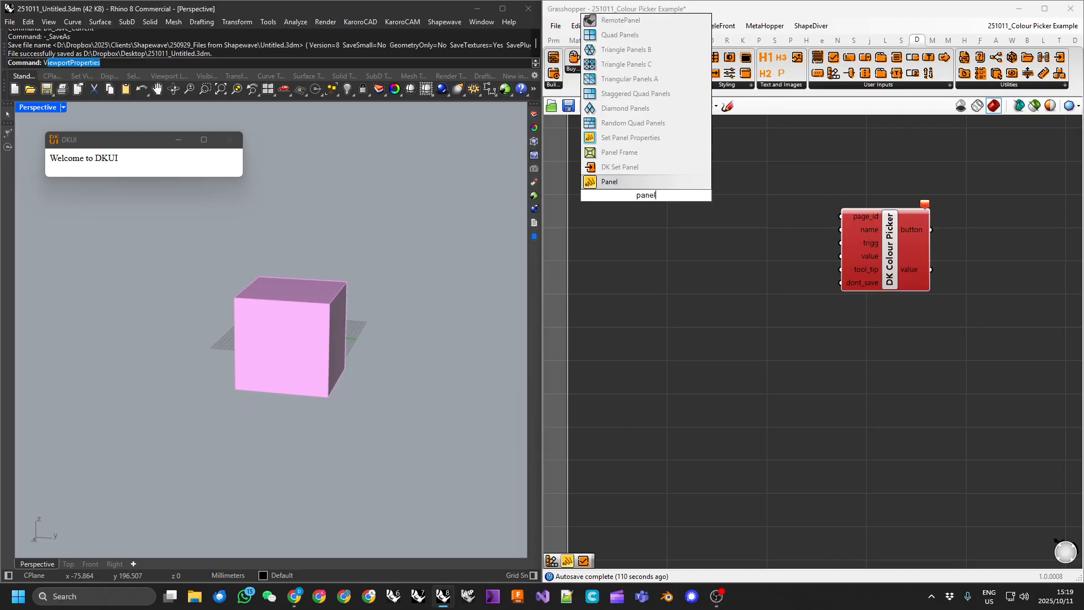
pyautogui.press('Return')
pyautogui.doubleClick(647, 198)
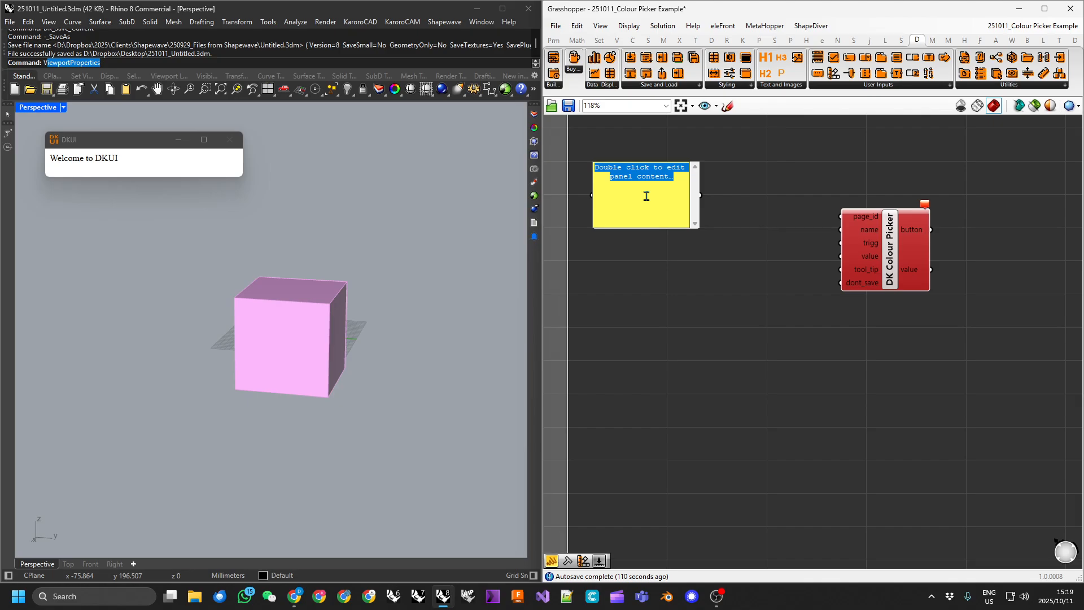
pyautogui.write('Custom Colour')
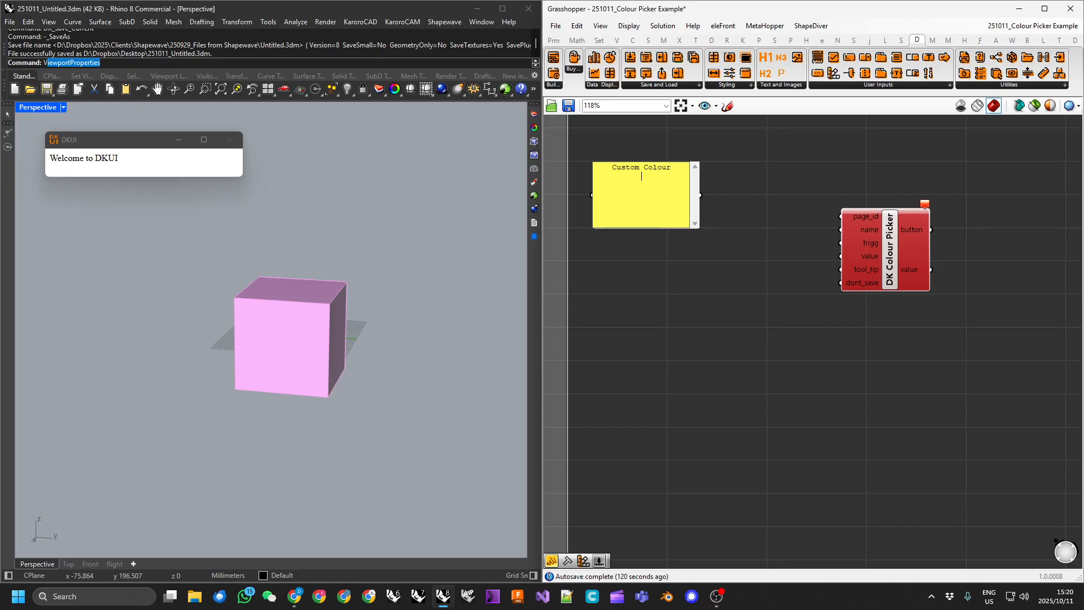
pyautogui.click(633, 157)
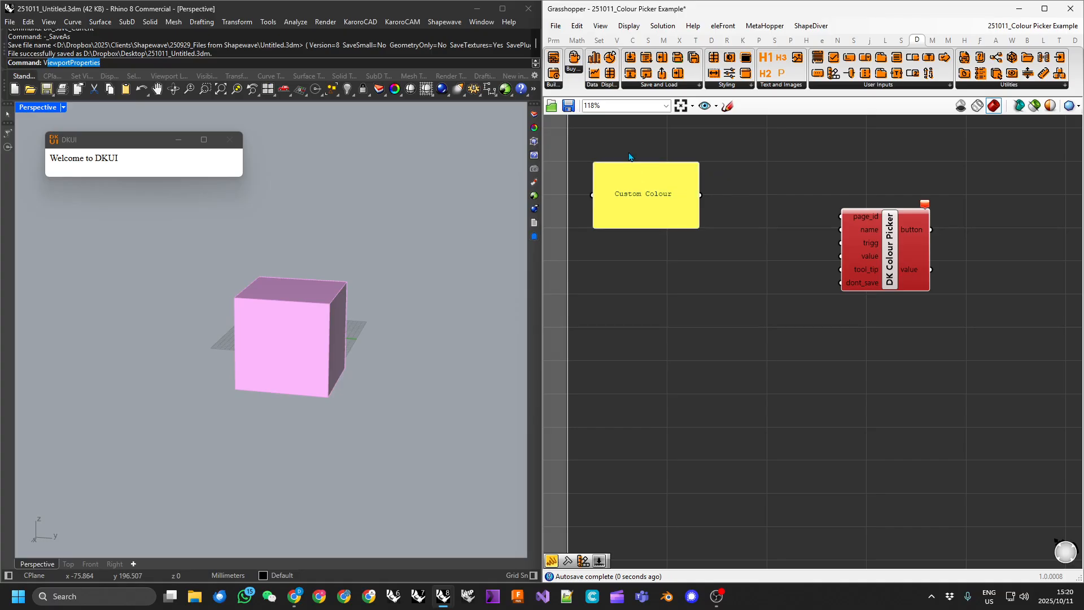
pyautogui.moveTo(647, 164); pyautogui.dragTo(834, 230)
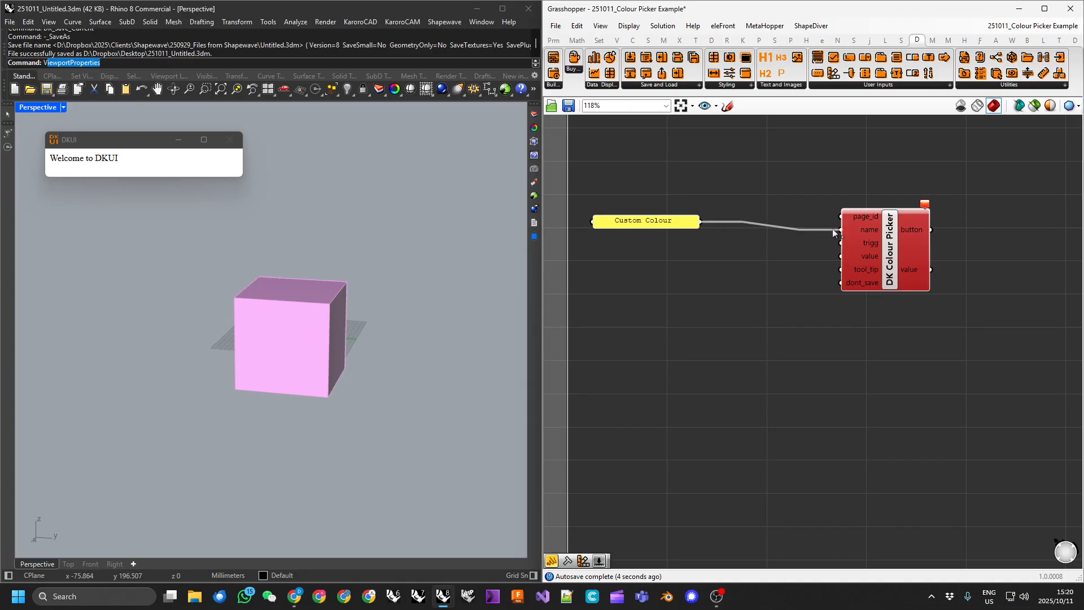
# Duplicate the Custom Colour panel twice, connect the copies to the trigg and value inputs, and align the three panels
pyautogui.moveTo(671, 226); pyautogui.dragTo(832, 247)
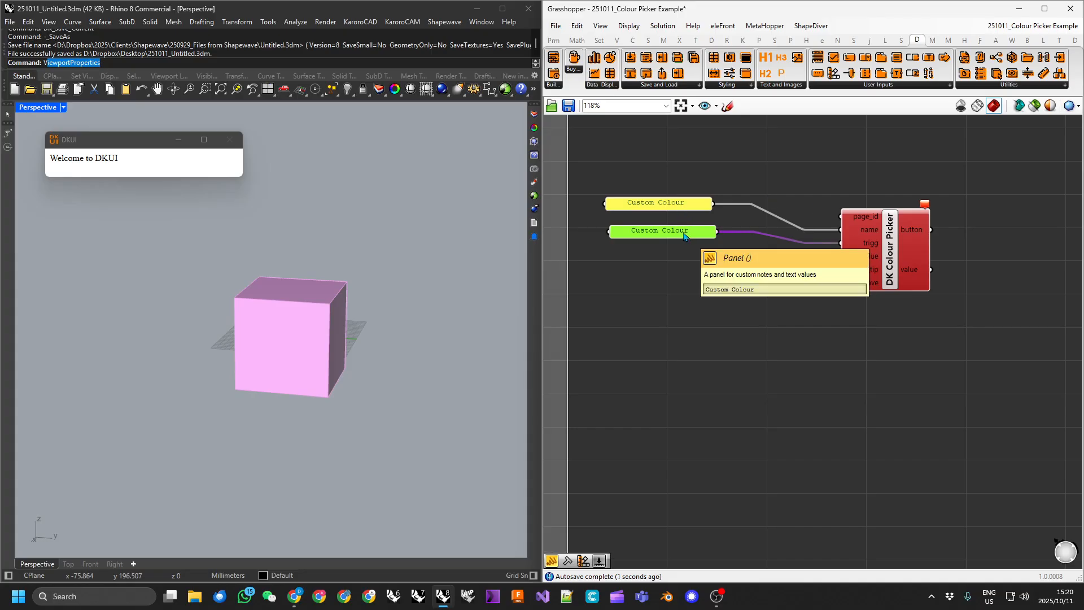
pyautogui.moveTo(685, 236)
pyautogui.keyDown('alt'); pyautogui.mouseDown()
pyautogui.moveTo(689, 263)
pyautogui.moveTo(839, 263)
pyautogui.mouseUp(); pyautogui.keyUp('alt')
pyautogui.moveTo(699, 257); pyautogui.dragTo(685, 240)
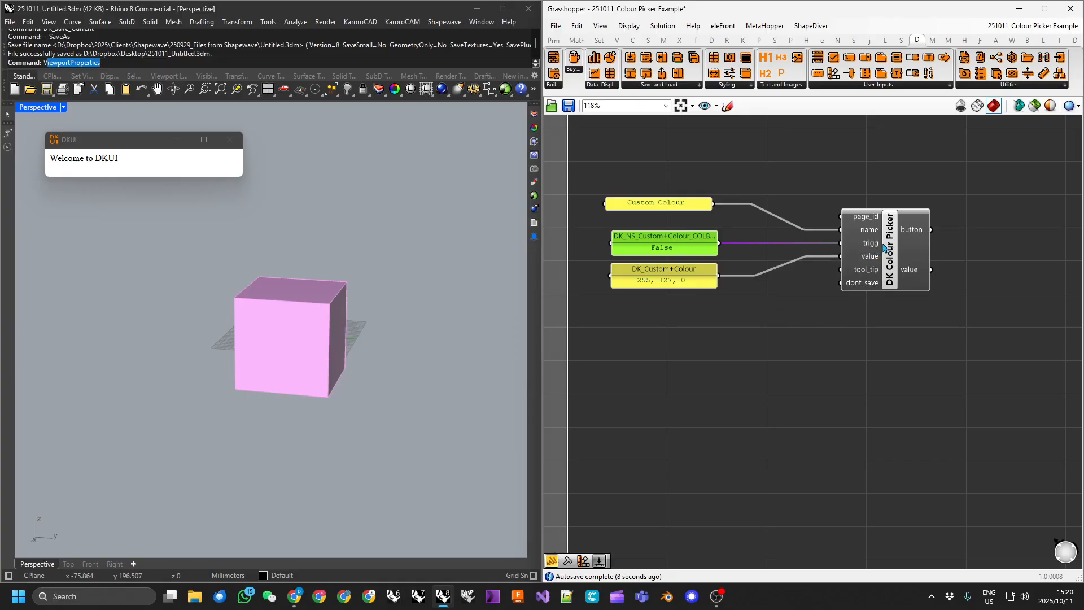
pyautogui.moveTo(700, 209); pyautogui.dragTo(704, 213)
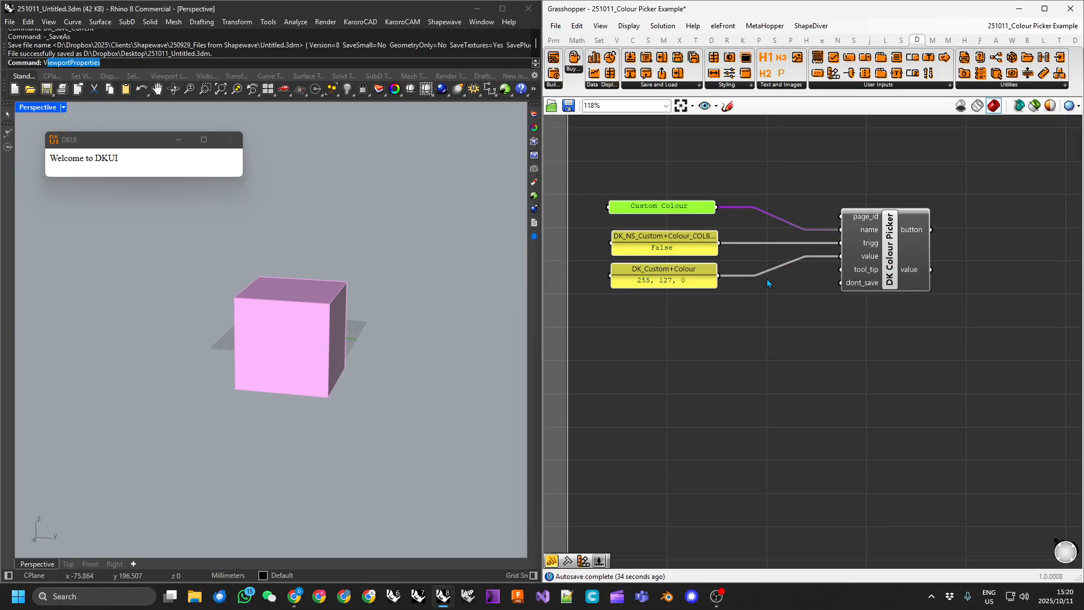
# Copy the html text parameter beside the Colour Picker and wire the button output through it into the page builder's html parameter
pyautogui.scroll(-1, 706, 319)
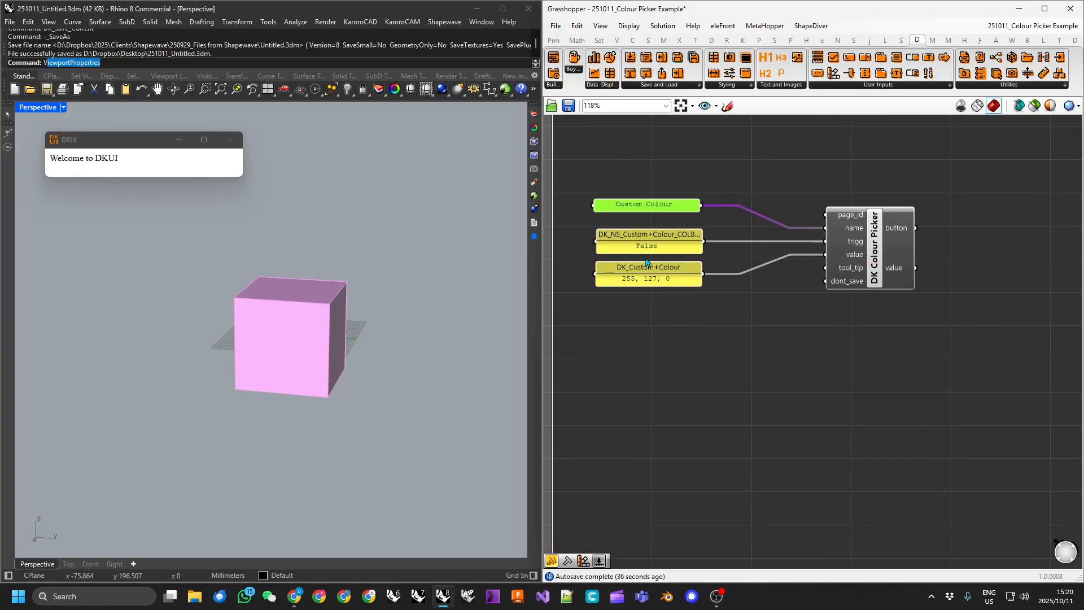
pyautogui.moveTo(792, 295); pyautogui.dragTo(714, 293, button='right')
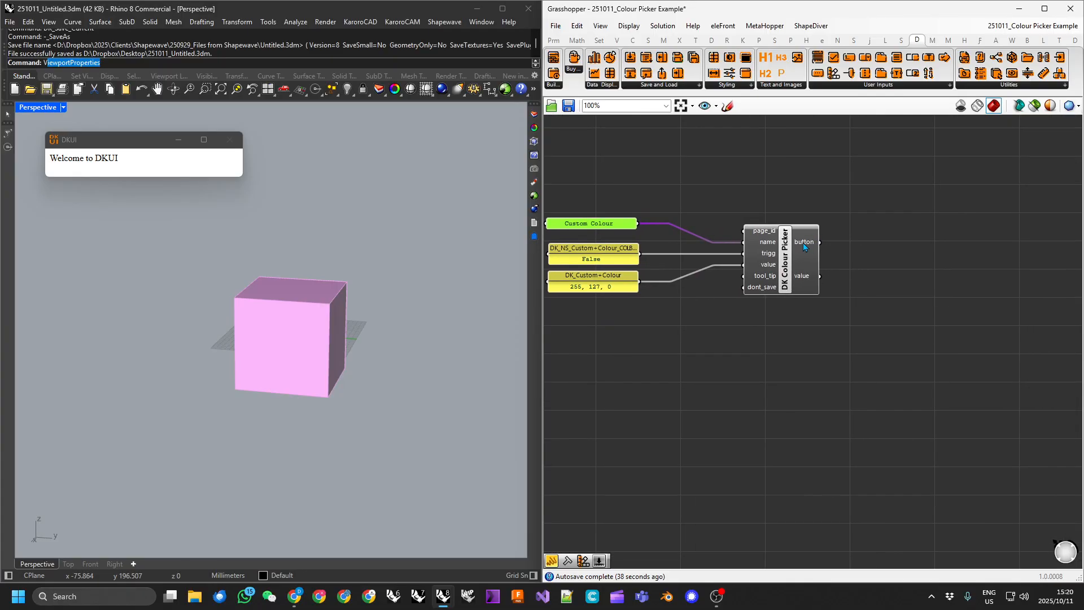
pyautogui.scroll(-2, 740, 264)
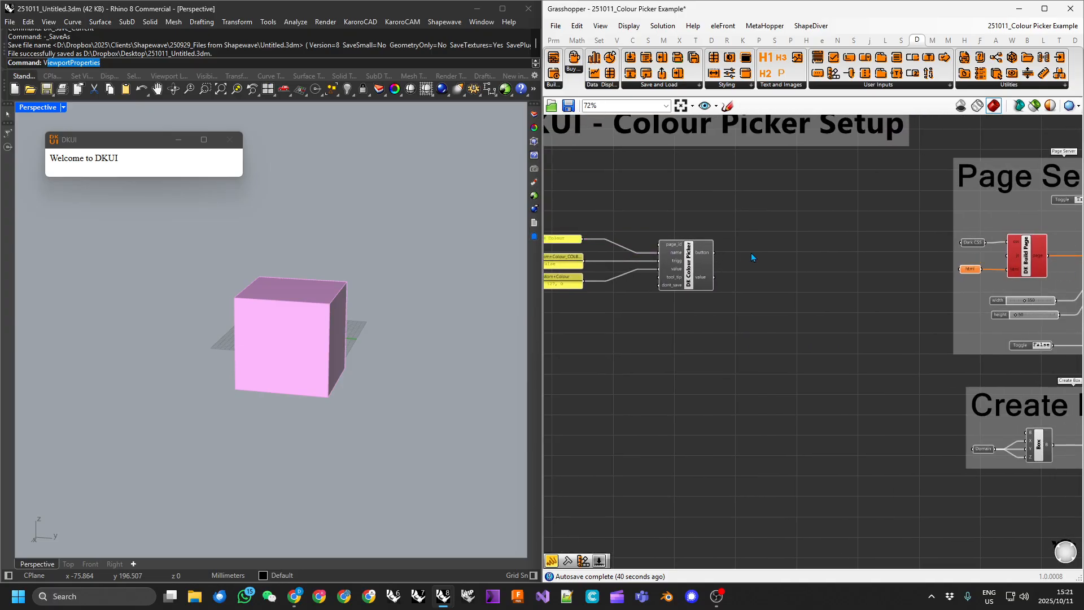
pyautogui.moveTo(967, 273)
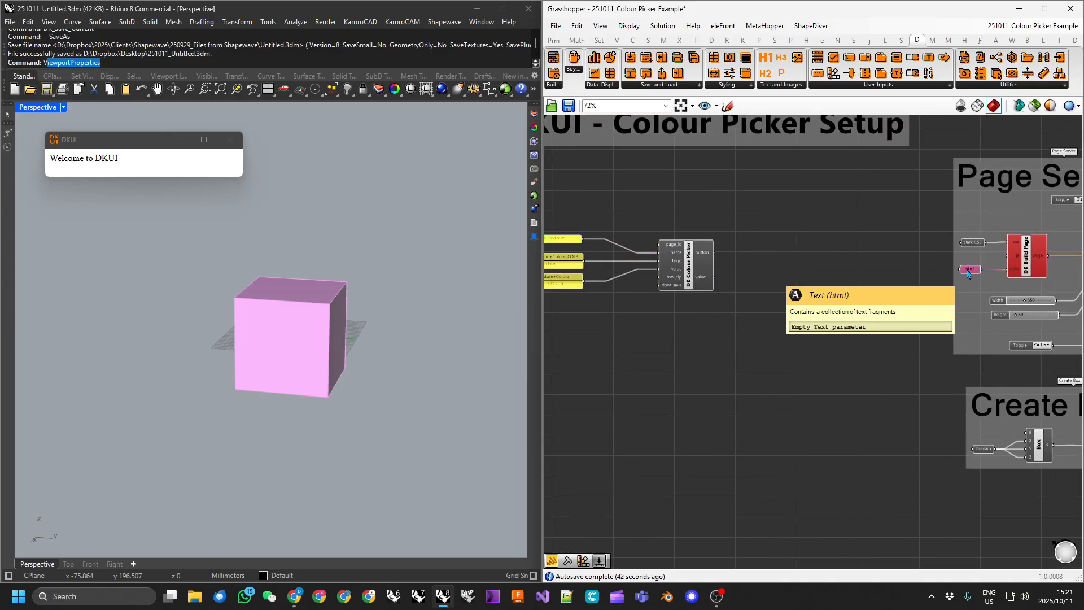
pyautogui.moveTo(966, 274); pyautogui.dragTo(787, 260)
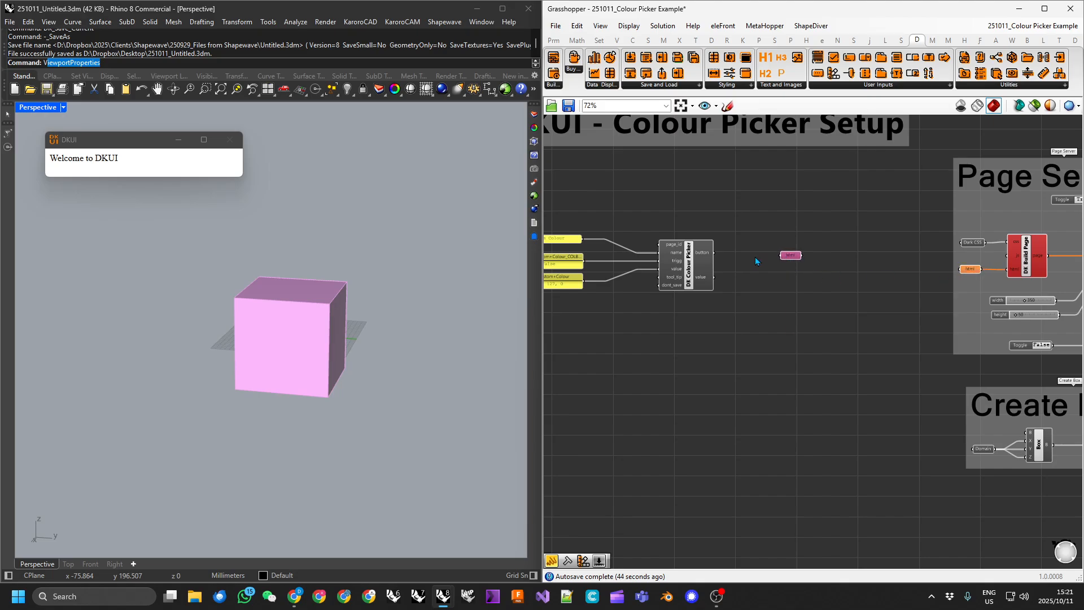
pyautogui.scroll(4, 755, 256)
pyautogui.moveTo(692, 250); pyautogui.dragTo(832, 254)
pyautogui.scroll(-2, 775, 299)
pyautogui.moveTo(680, 246); pyautogui.dragTo(905, 267)
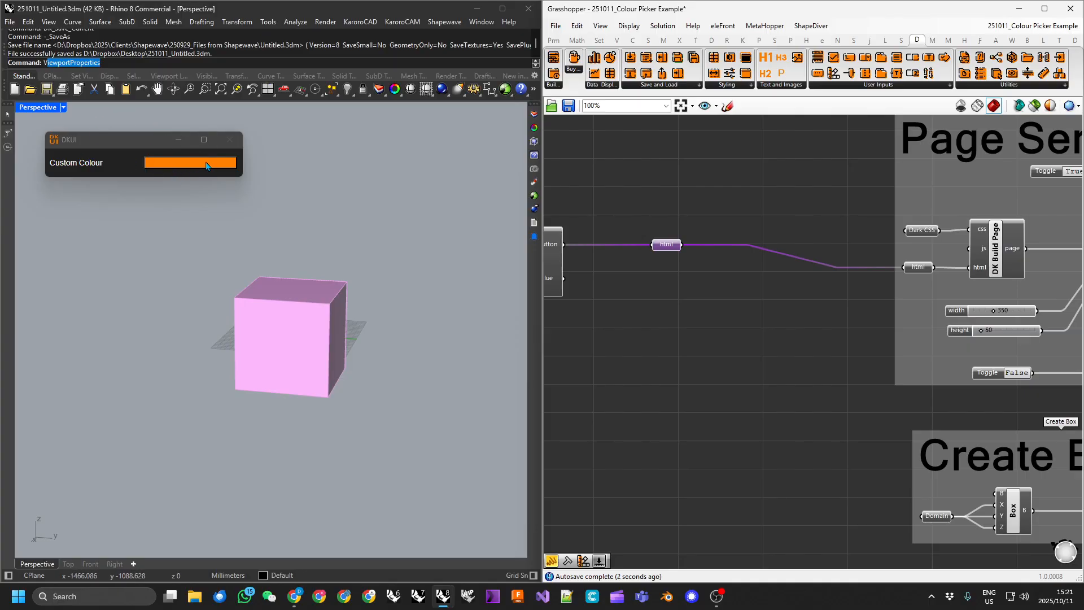
# Add a Text parameter below the copied html parameter and connect the Colour Picker's value output to it
pyautogui.scroll(-2, 784, 293)
pyautogui.scroll(-1, 723, 277)
pyautogui.scroll(3, 734, 265)
pyautogui.doubleClick(768, 273)
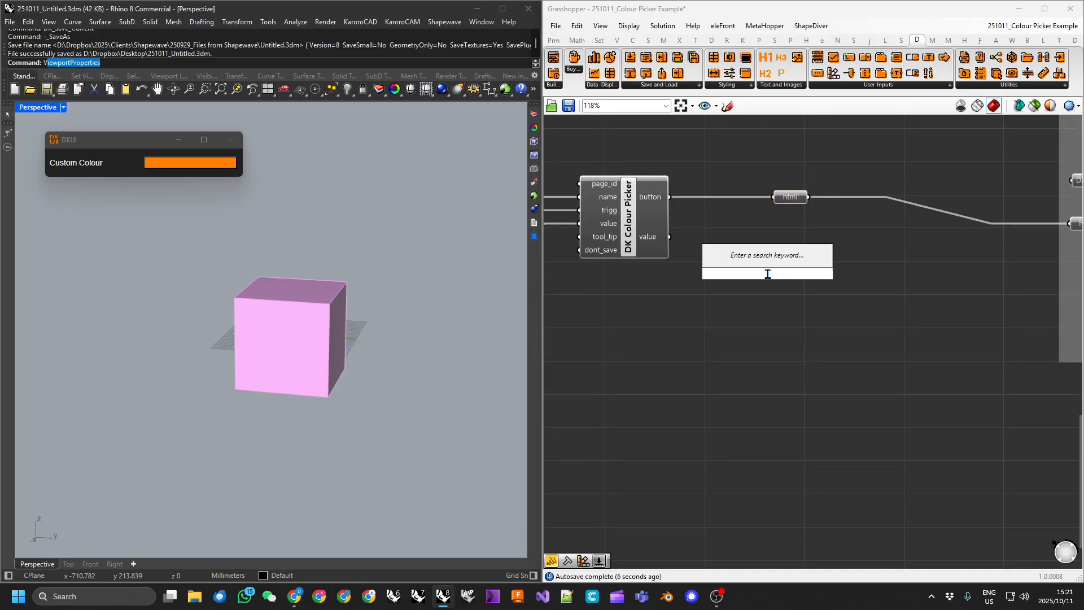
pyautogui.write('text')
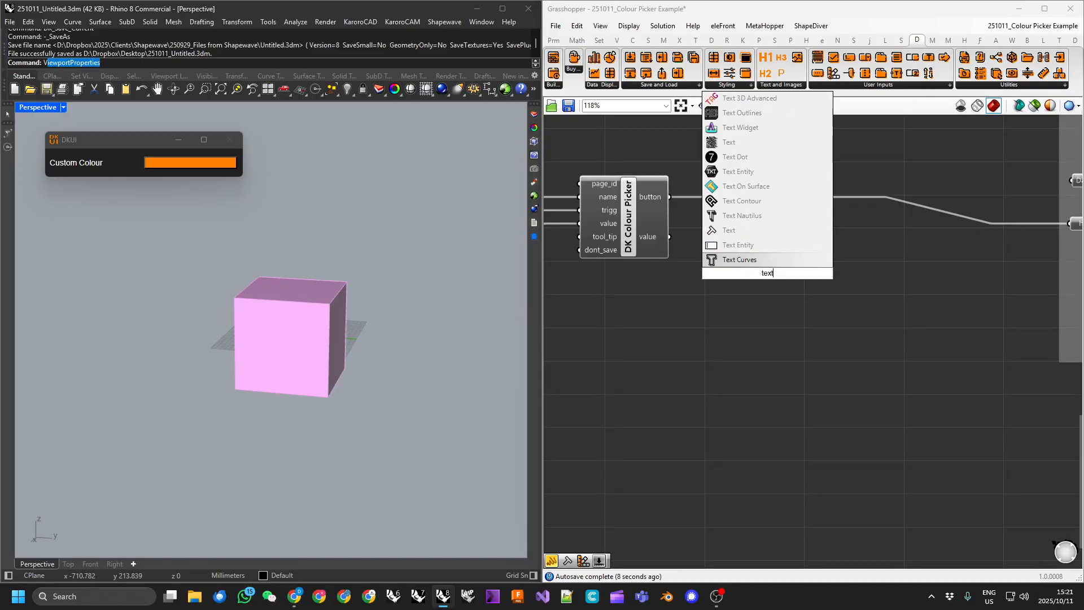
pyautogui.press('Up')
pyautogui.press('Up')
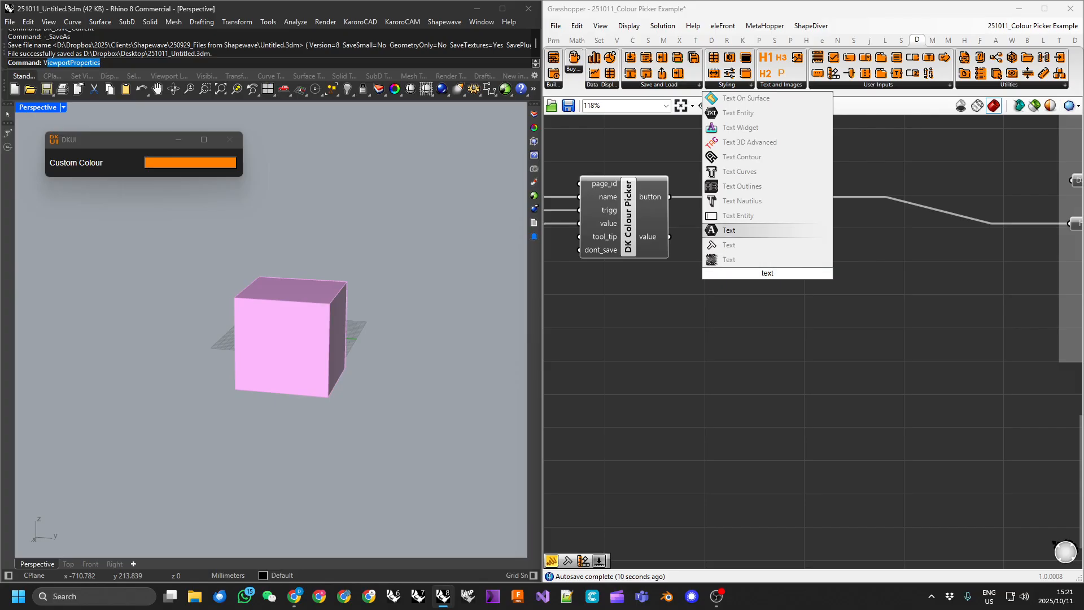
pyautogui.press('Return')
pyautogui.moveTo(668, 237); pyautogui.dragTo(760, 273)
# Rename the new Text parameter to "Colour" and align it beneath the html parameter
pyautogui.rightClick(772, 276)
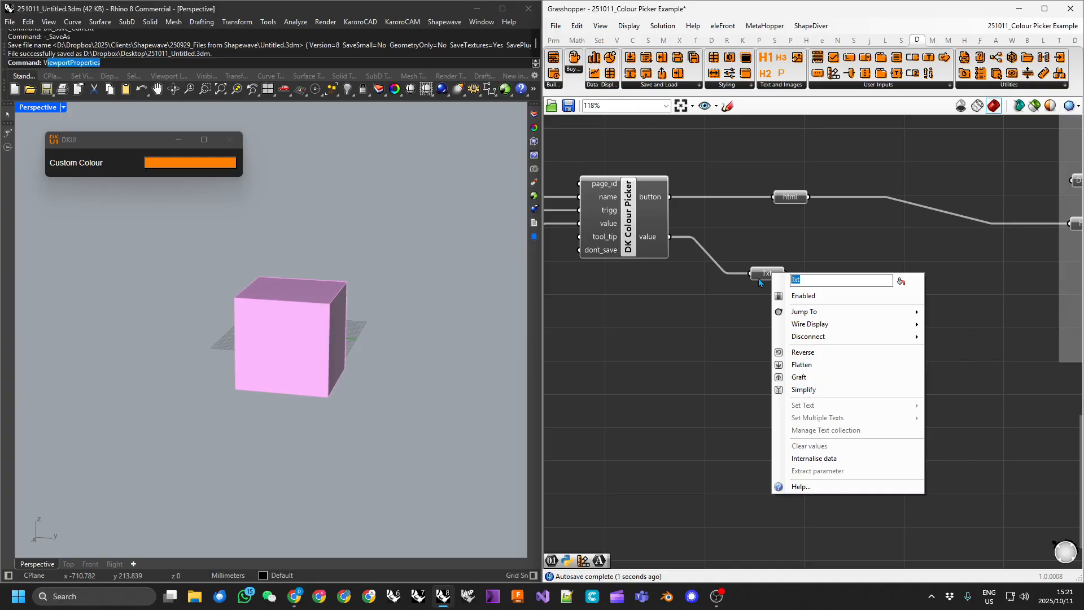
pyautogui.write('Clour')
pyautogui.press('BackSpace')
pyautogui.press('BackSpace')
pyautogui.press('BackSpace')
pyautogui.press('BackSpace')
pyautogui.write('olour')
pyautogui.press('Return')
pyautogui.moveTo(771, 277); pyautogui.dragTo(818, 279)
# Duplicate the Colour parameter, connect the original to the copy, and change the copy's wire display
pyautogui.moveTo(808, 238); pyautogui.dragTo(805, 277)
pyautogui.rightClick(811, 277)
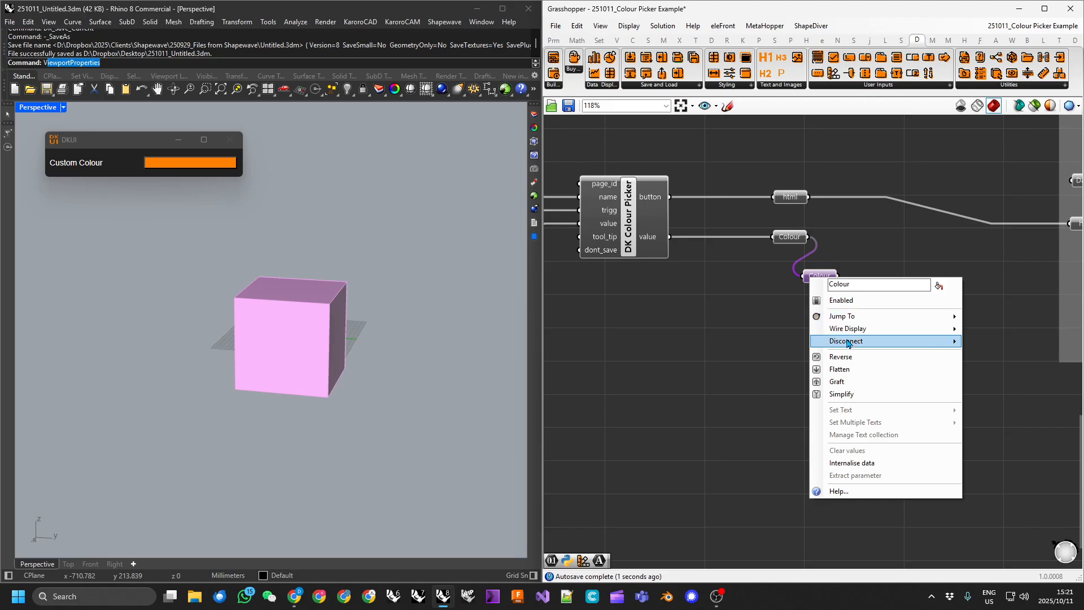
pyautogui.moveTo(864, 329)
pyautogui.click(1003, 357)
# Place the copied Colour parameter in the Create Box group and connect it to the Preview component's M input
pyautogui.moveTo(845, 361); pyautogui.dragTo(702, 250, button='right')
pyautogui.scroll(-2, 705, 258)
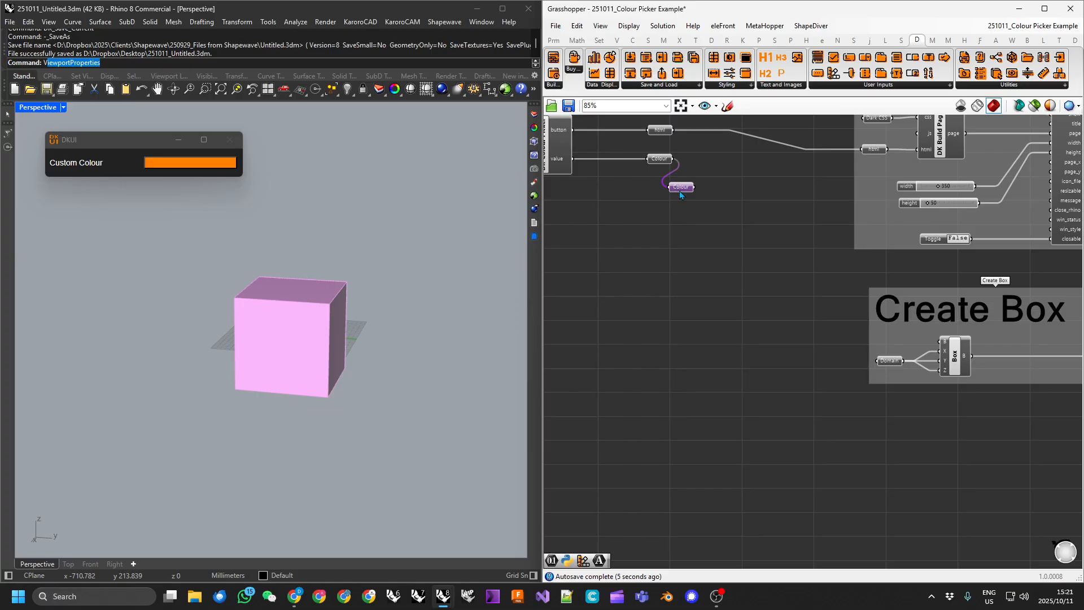
pyautogui.moveTo(681, 187); pyautogui.dragTo(889, 404)
pyautogui.moveTo(990, 419); pyautogui.dragTo(802, 410, button='right')
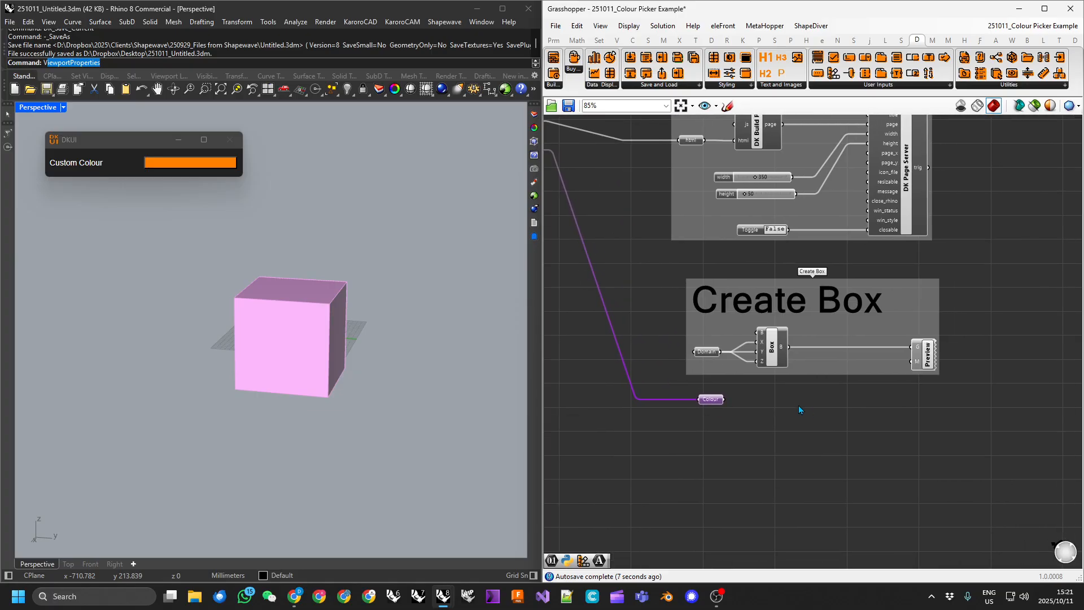
pyautogui.moveTo(726, 398); pyautogui.dragTo(912, 362)
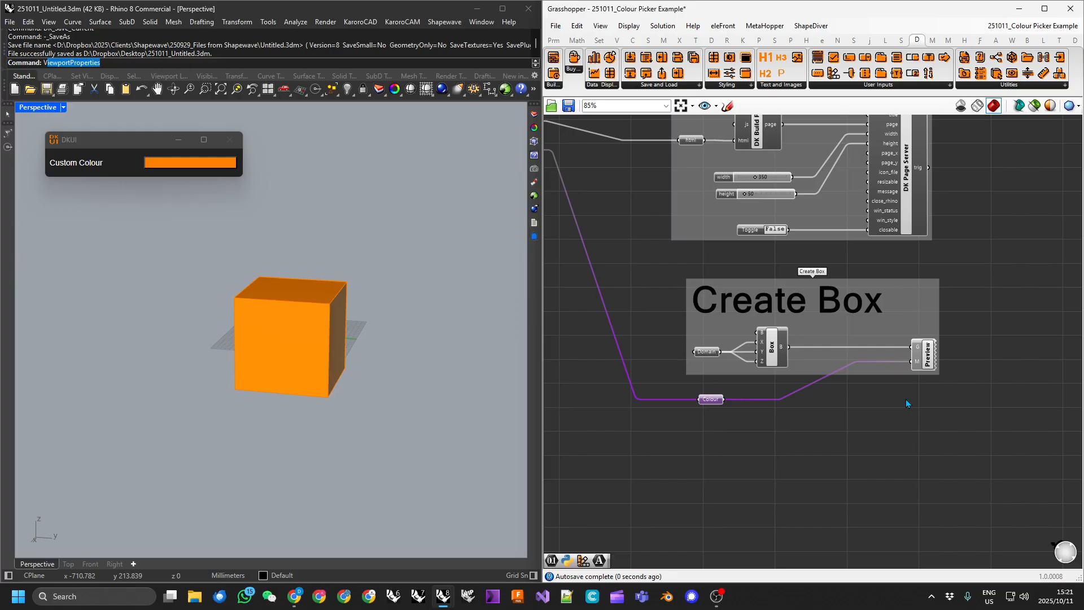
pyautogui.rightClick(823, 332)
pyautogui.click(834, 421)
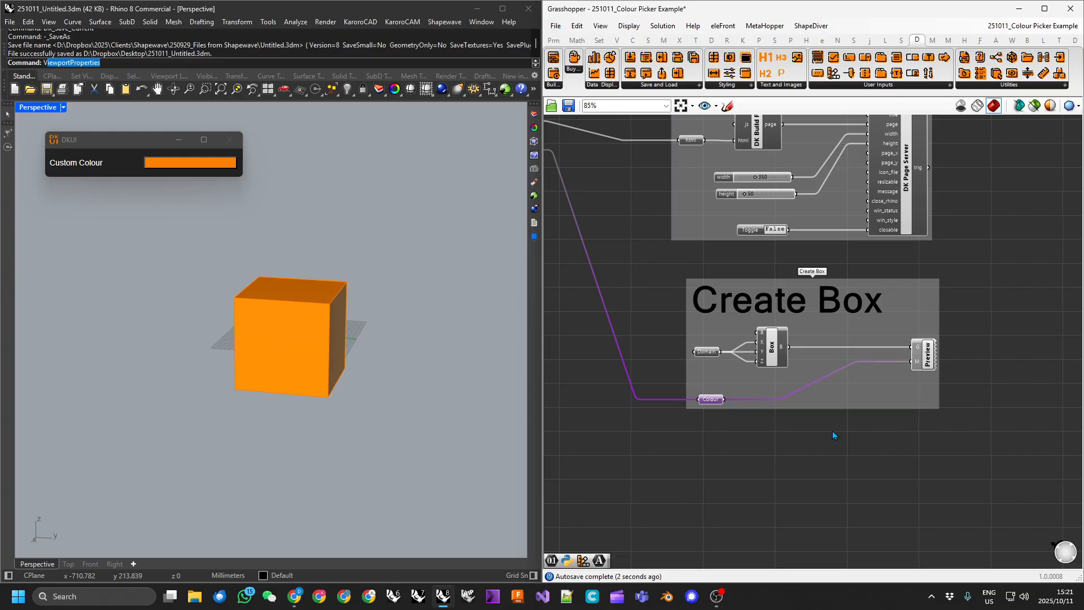
# Group the Colour Picker component with its three input panels and the html and Colour output parameters
pyautogui.click(796, 427)
pyautogui.scroll(-3, 790, 424)
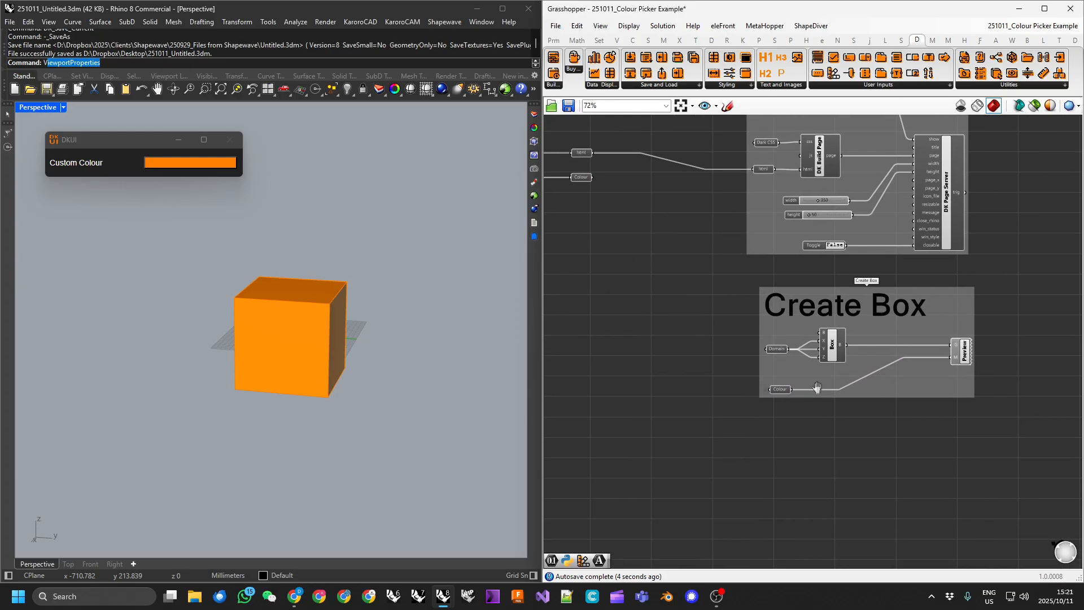
pyautogui.moveTo(635, 276); pyautogui.dragTo(851, 321, button='right')
pyautogui.moveTo(645, 223); pyautogui.dragTo(919, 359)
pyautogui.rightClick(842, 331)
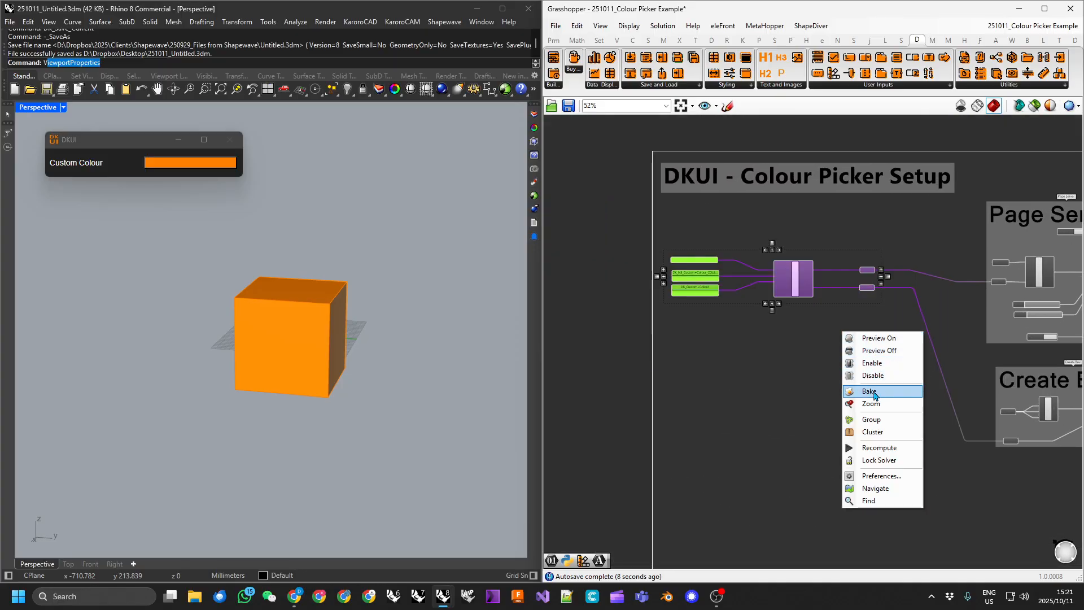
pyautogui.click(871, 419)
# Set the wire display of the html parameter in the Page Server group to Hidden
pyautogui.scroll(5, 894, 300)
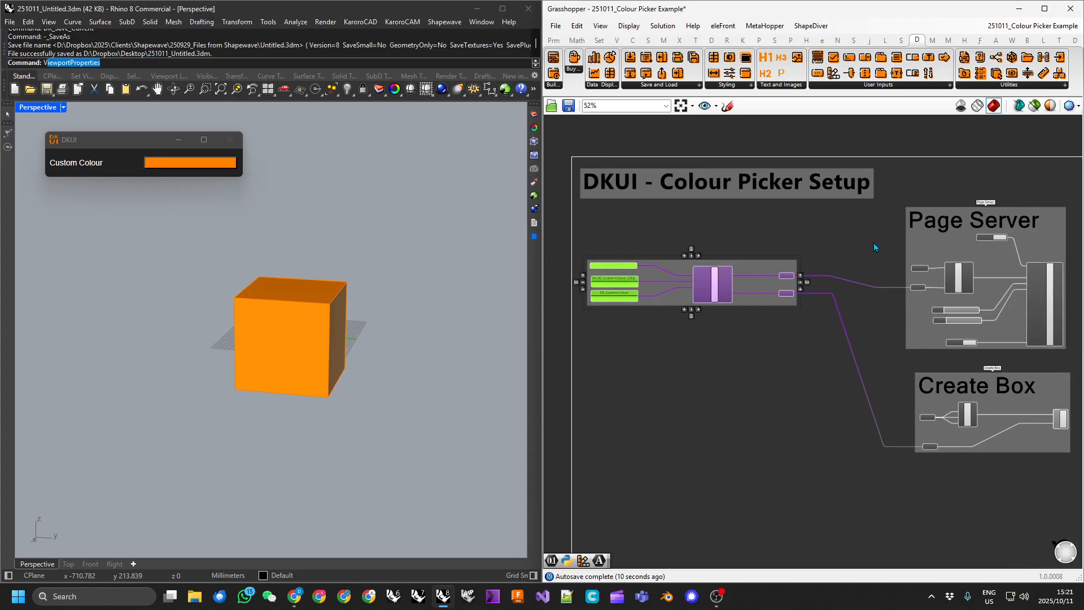
pyautogui.scroll(1, 899, 252)
pyautogui.rightClick(898, 255)
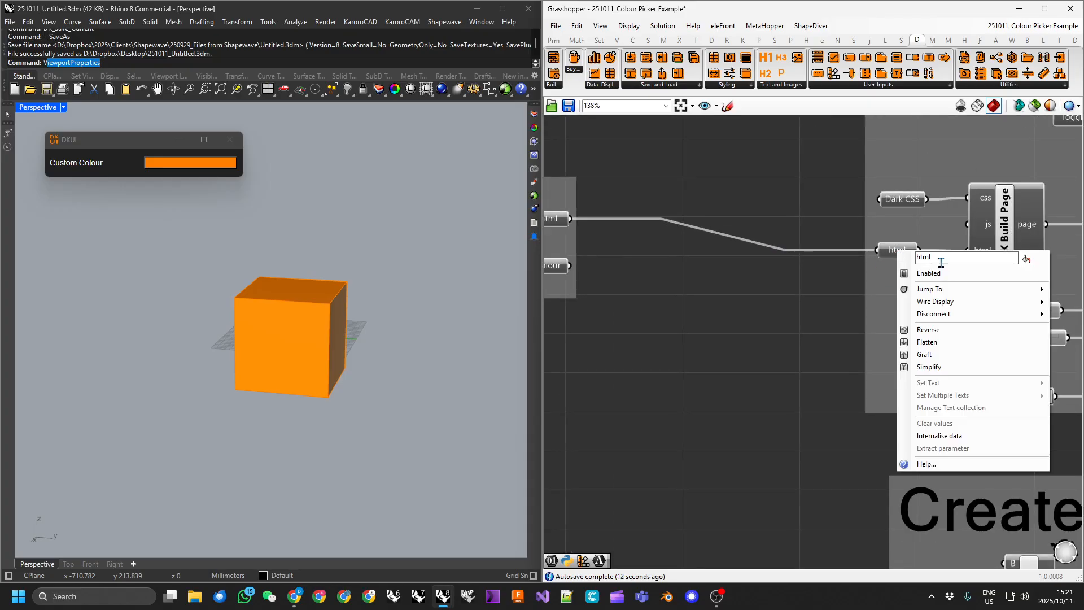
pyautogui.moveTo(954, 305)
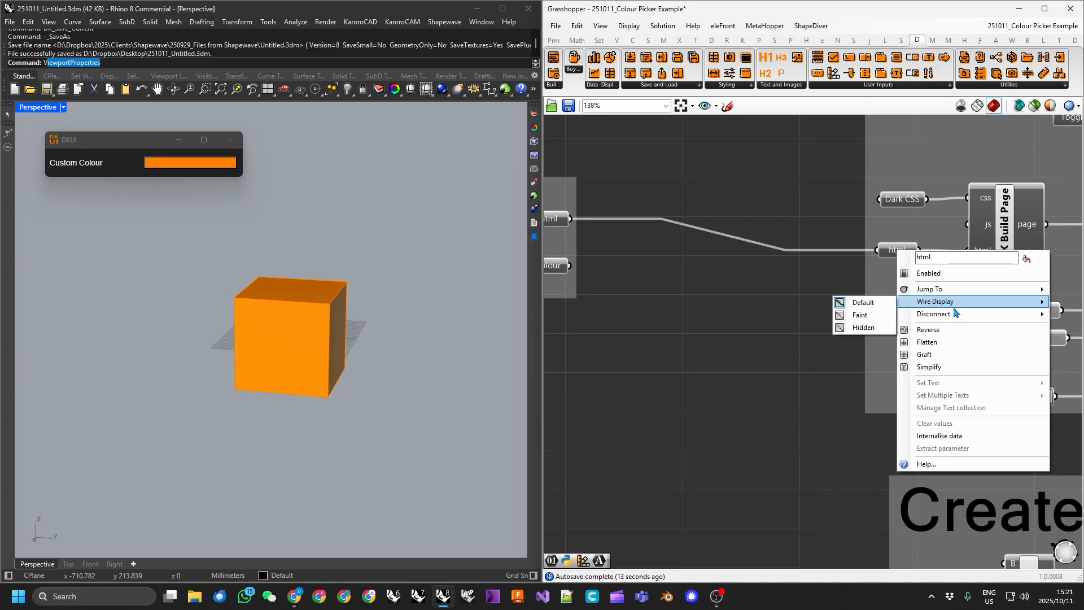
pyautogui.click(859, 332)
# Test the Custom Colour swatch in the DKUI window by setting it to DarkGreen and to Black
pyautogui.scroll(-4, 787, 323)
pyautogui.scroll(3, 776, 314)
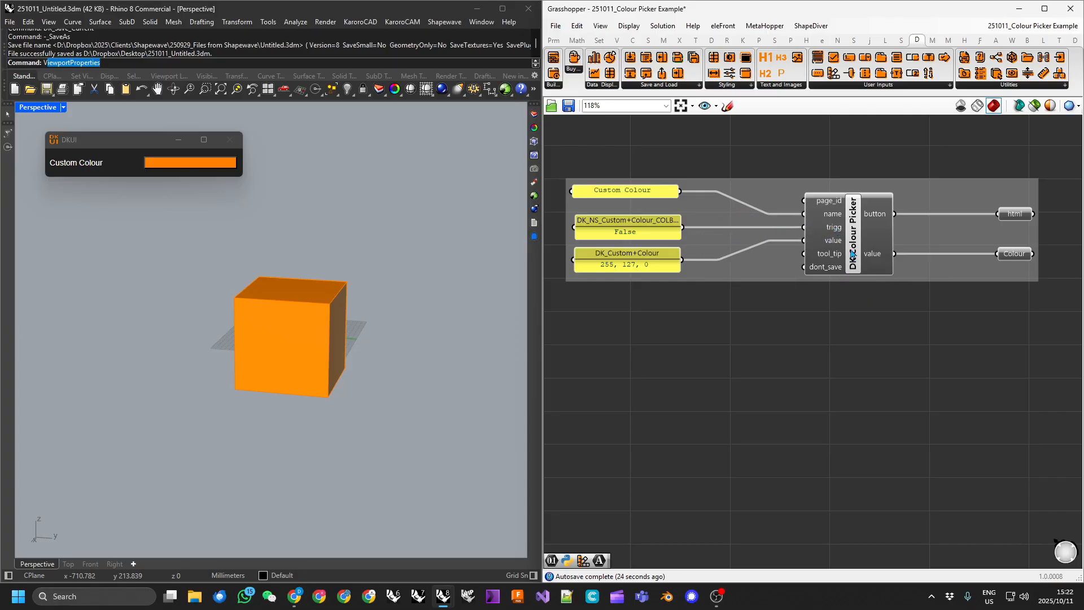
pyautogui.moveTo(744, 331); pyautogui.dragTo(755, 327, button='right')
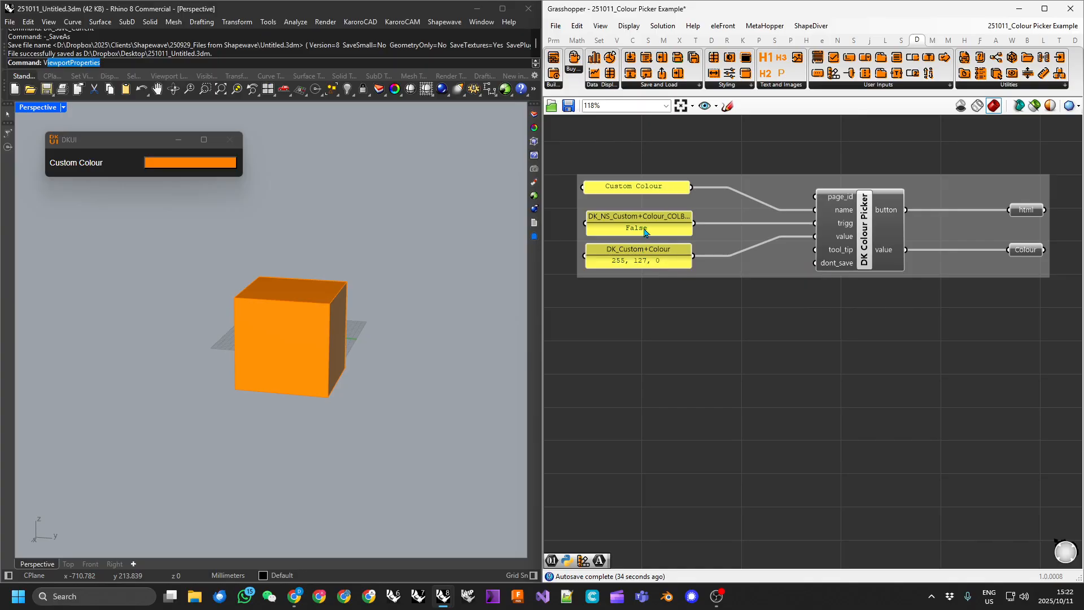
pyautogui.moveTo(657, 253); pyautogui.dragTo(712, 299, button='right')
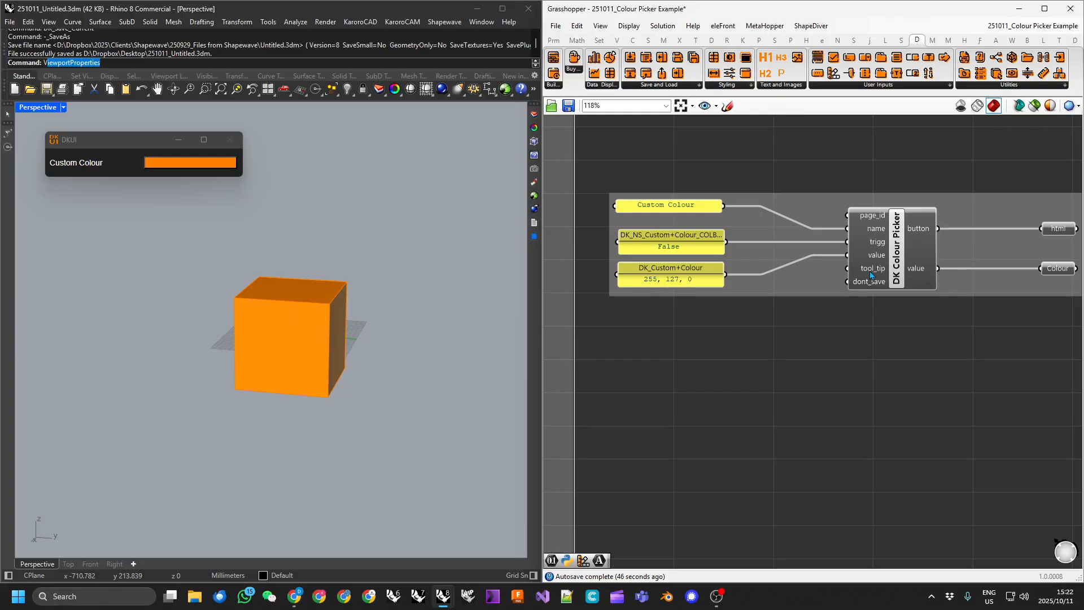
pyautogui.scroll(-1, 854, 335)
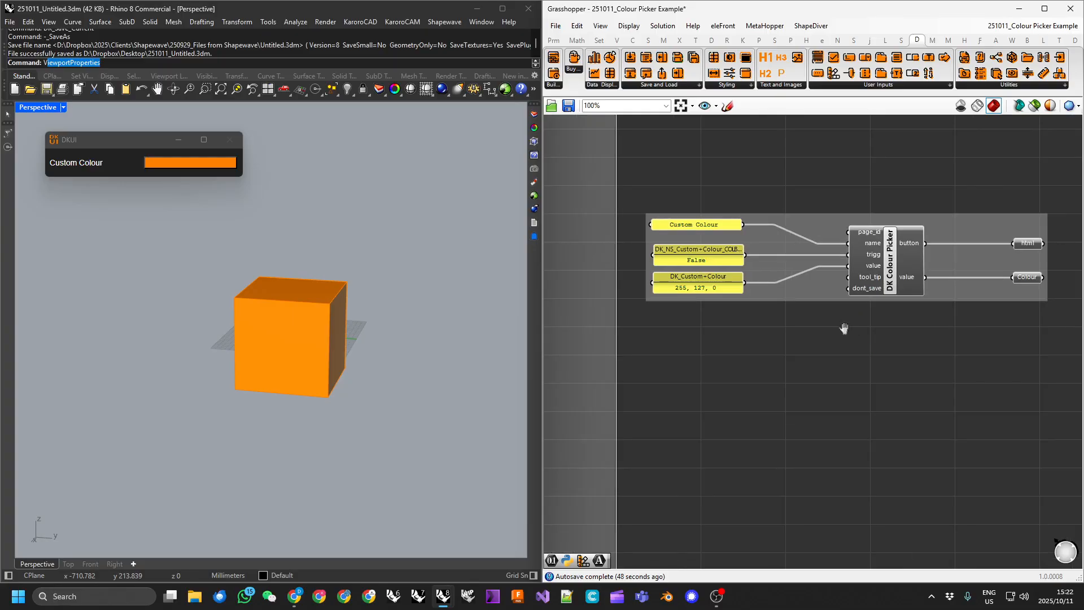
pyautogui.click(185, 164)
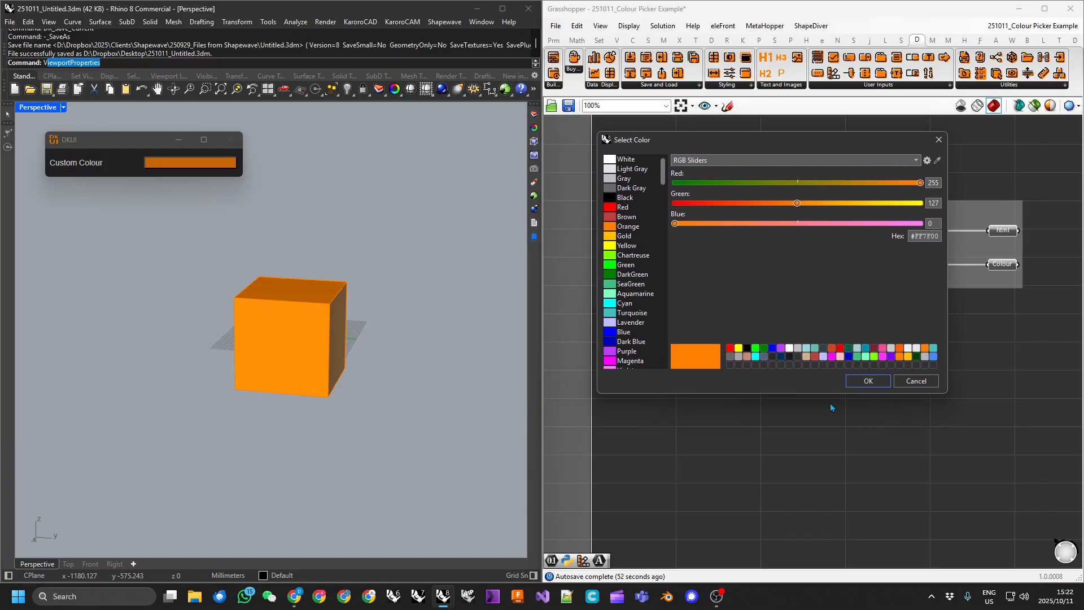
pyautogui.click(617, 274)
pyautogui.click(862, 385)
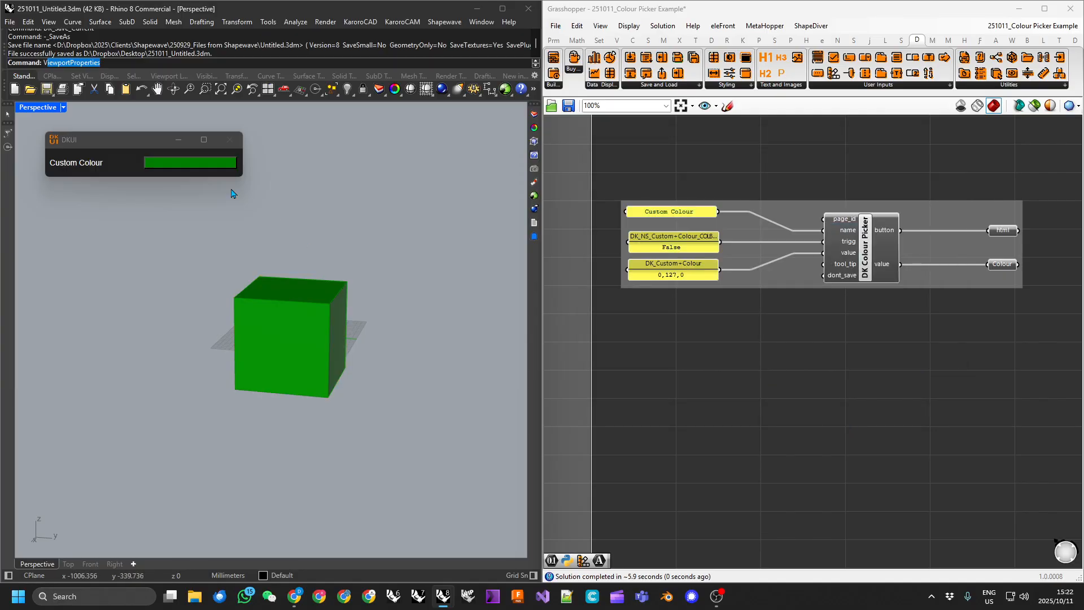
pyautogui.click(178, 164)
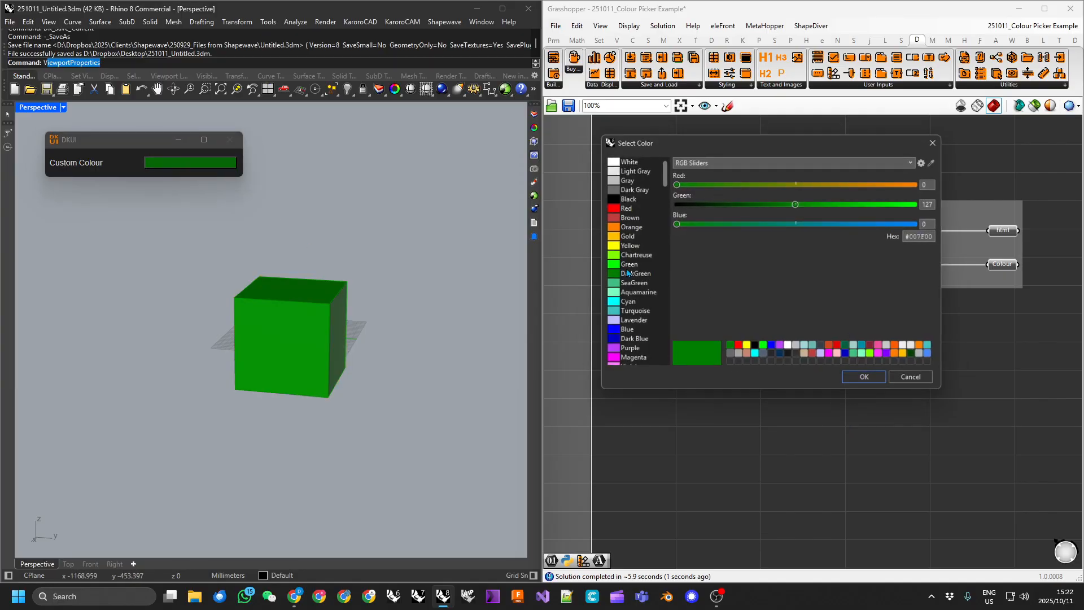
pyautogui.click(625, 198)
pyautogui.click(869, 381)
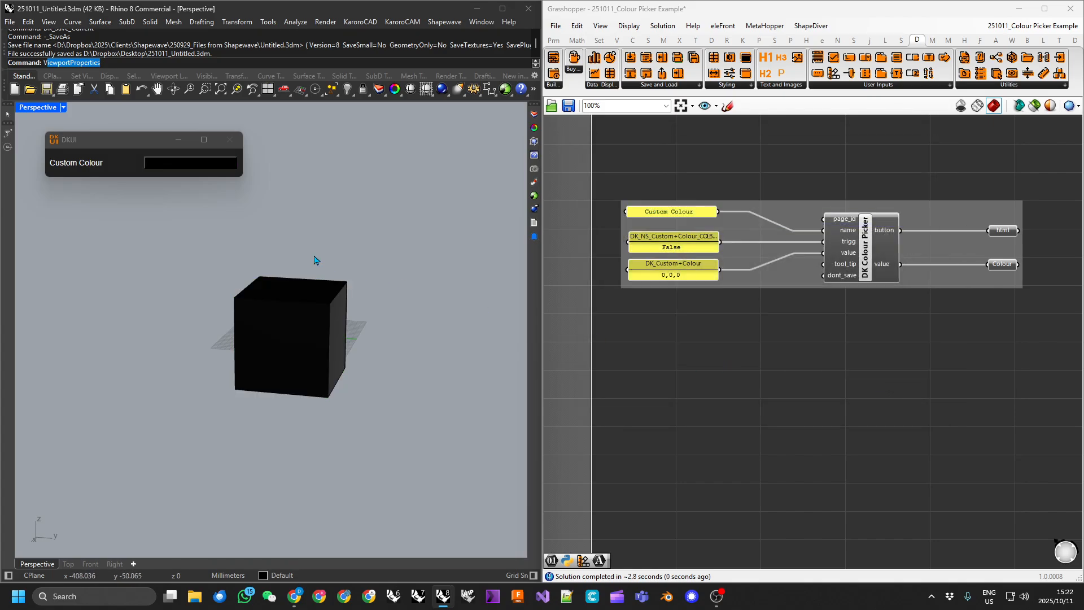
# Set the Custom Colour in the DKUI window to purple with RGB about 116, 0, 131 and view the box from another angle
pyautogui.click(182, 168)
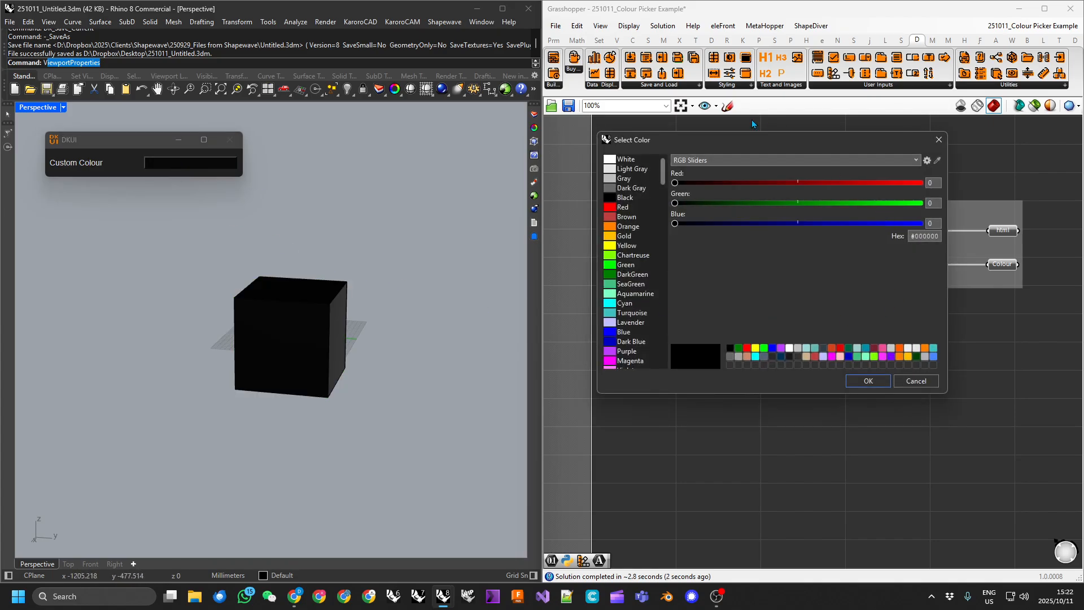
pyautogui.moveTo(675, 183); pyautogui.dragTo(786, 182)
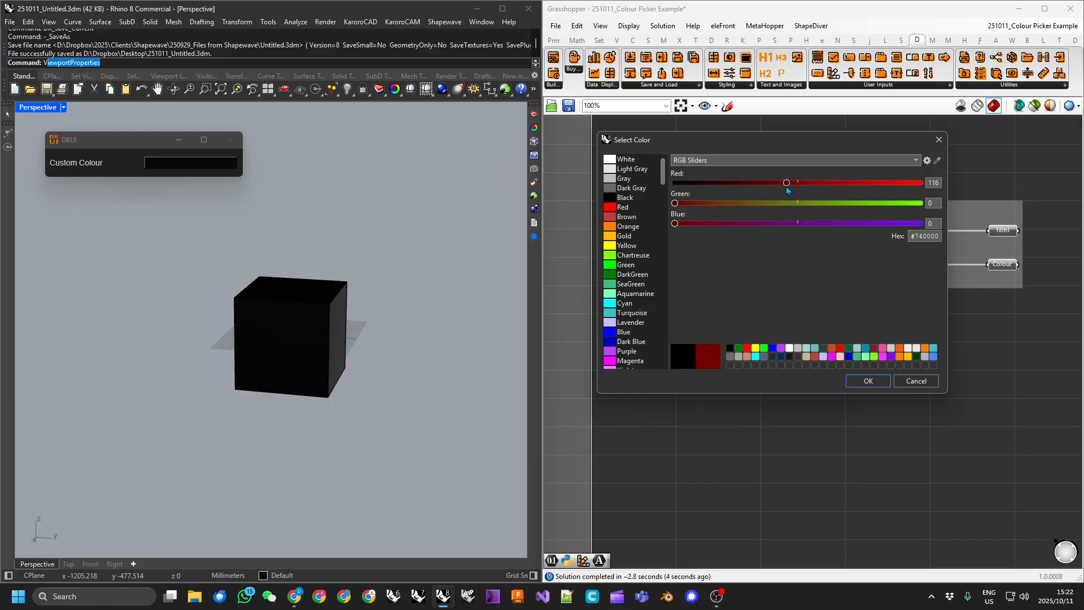
pyautogui.moveTo(675, 224); pyautogui.dragTo(802, 231)
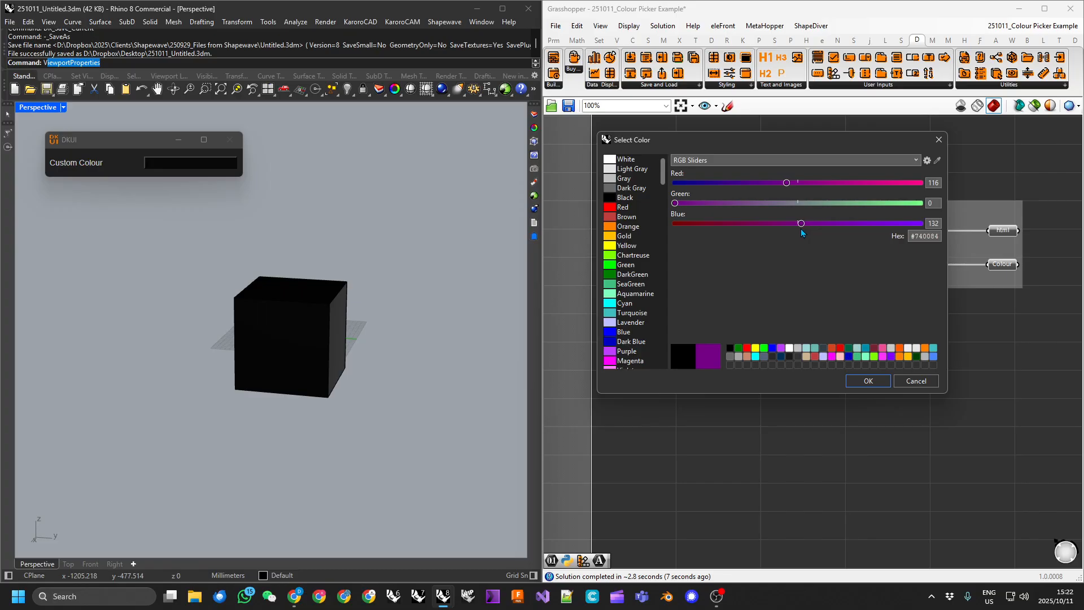
pyautogui.click(868, 381)
pyautogui.moveTo(338, 333); pyautogui.dragTo(276, 380, button='right')
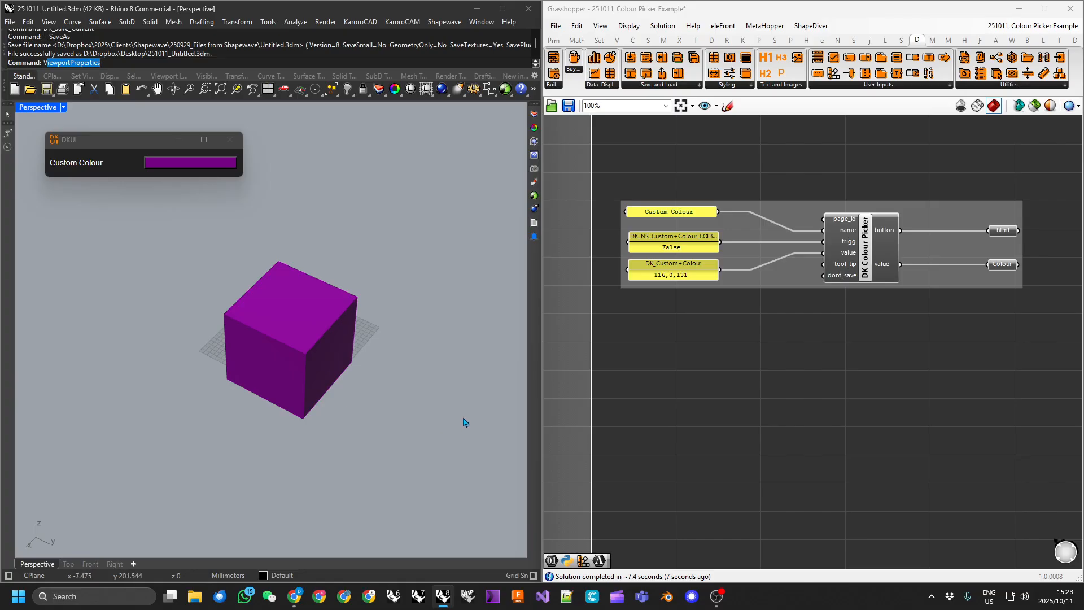
pyautogui.scroll(-5, 822, 404)
pyautogui.scroll(-2, 790, 367)
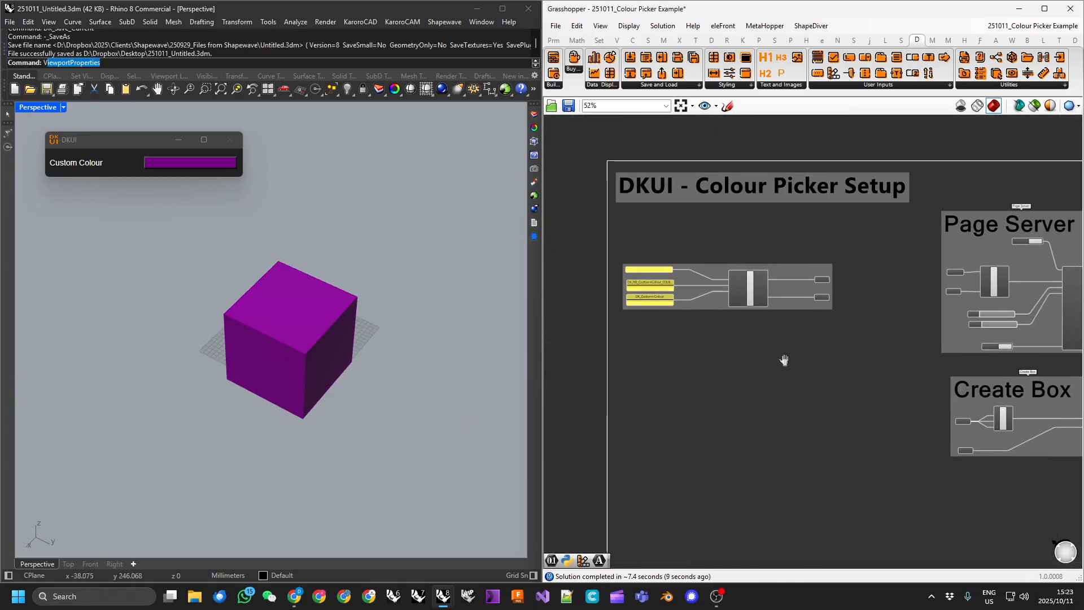
pyautogui.moveTo(798, 375); pyautogui.dragTo(720, 320, button='right')
pyautogui.scroll(1, 693, 290)
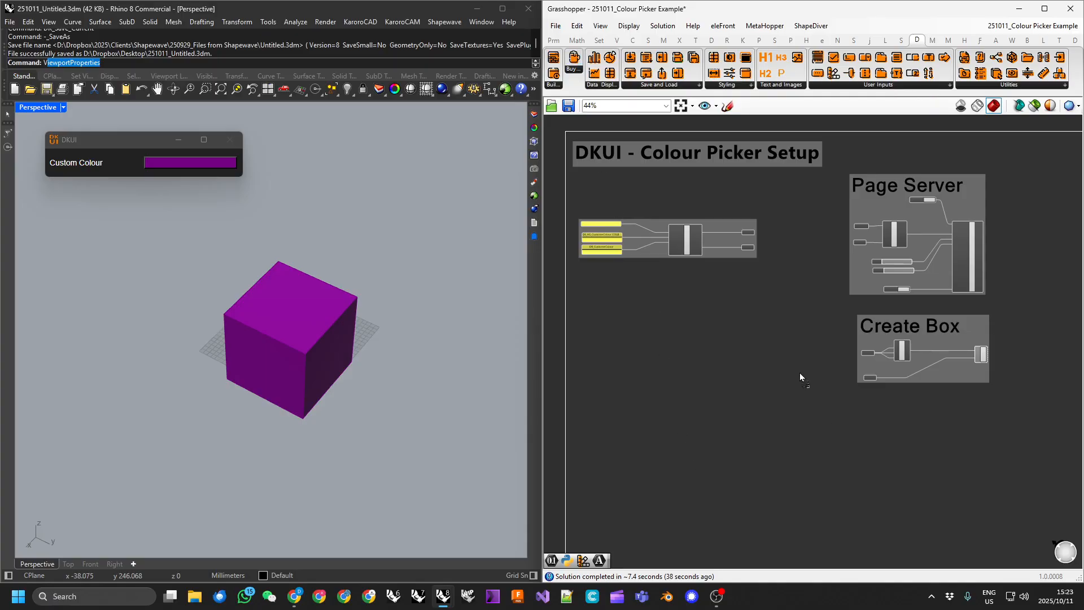
# Switch to Chrome and show the PayPal page for contributing to DKUI development in a maximized window
pyautogui.click(694, 339)
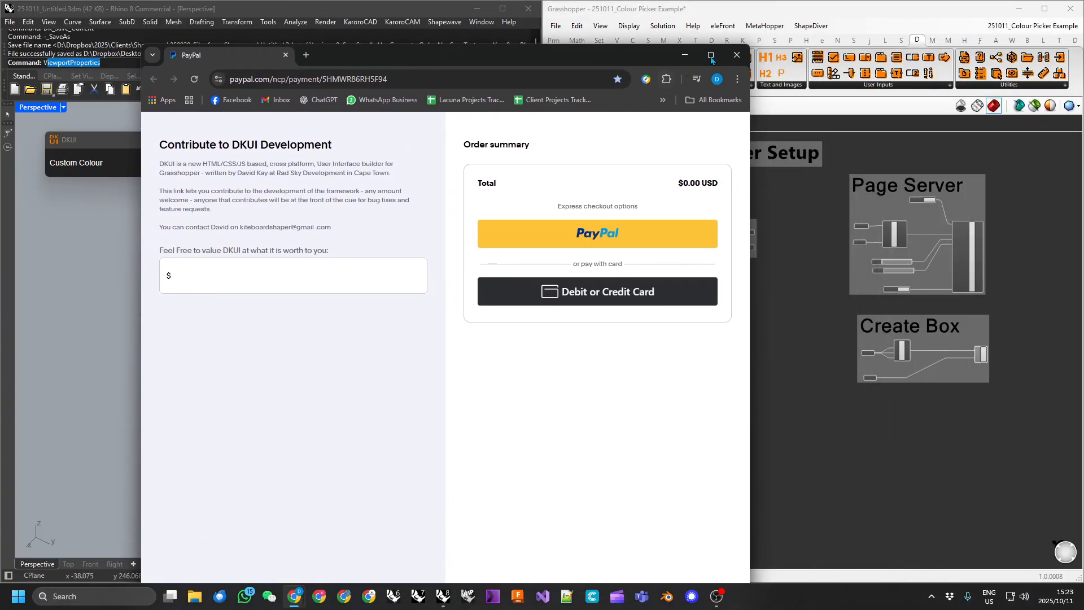
pyautogui.click(712, 55)
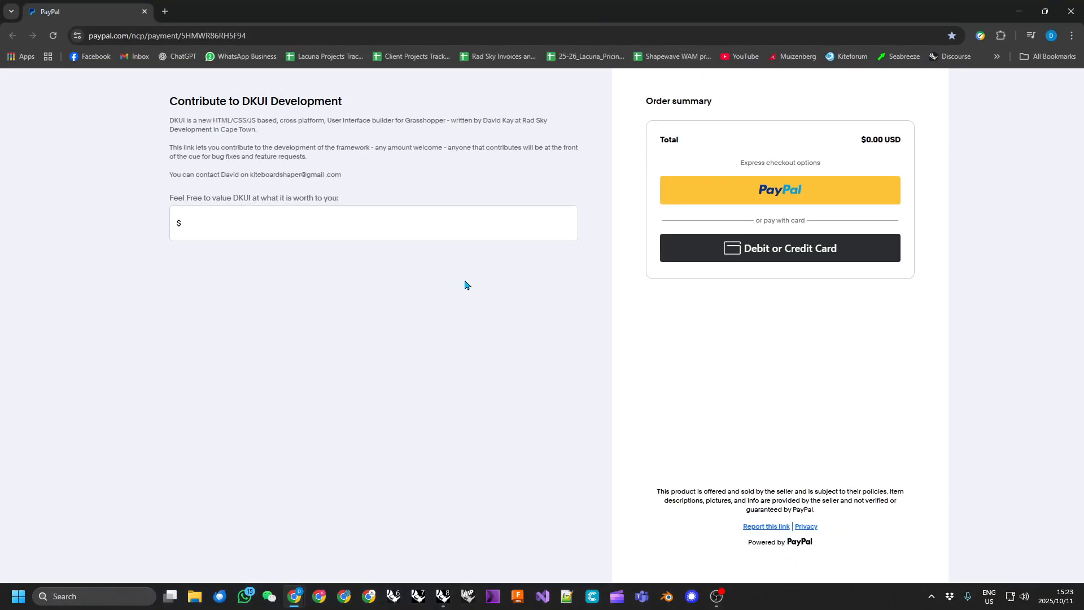